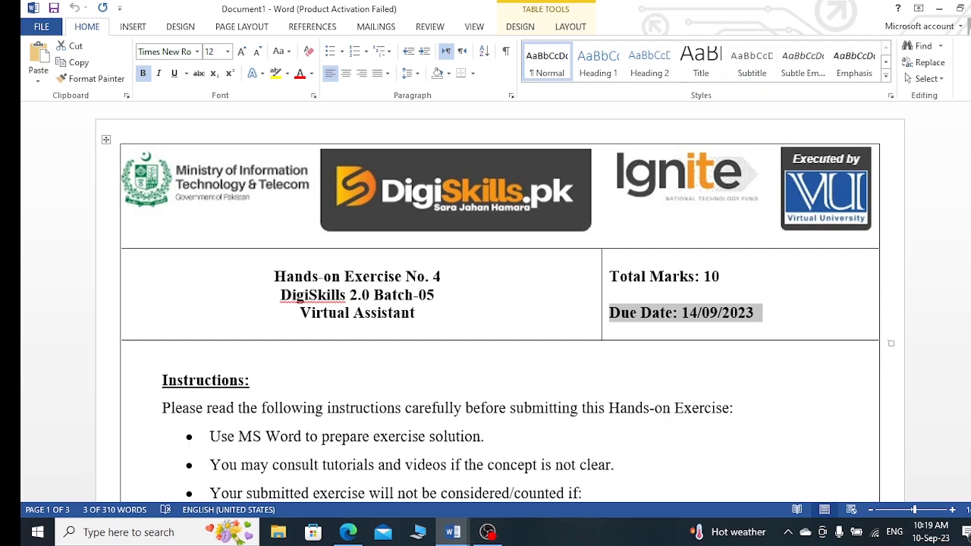
- Read through the exercise brief, from the instructions and objectives to Tasks 1 to 4 of the Problem Statement
{"action": "scroll", "coordinate": [500, 303], "scroll_direction": "down", "scroll_amount": 5}
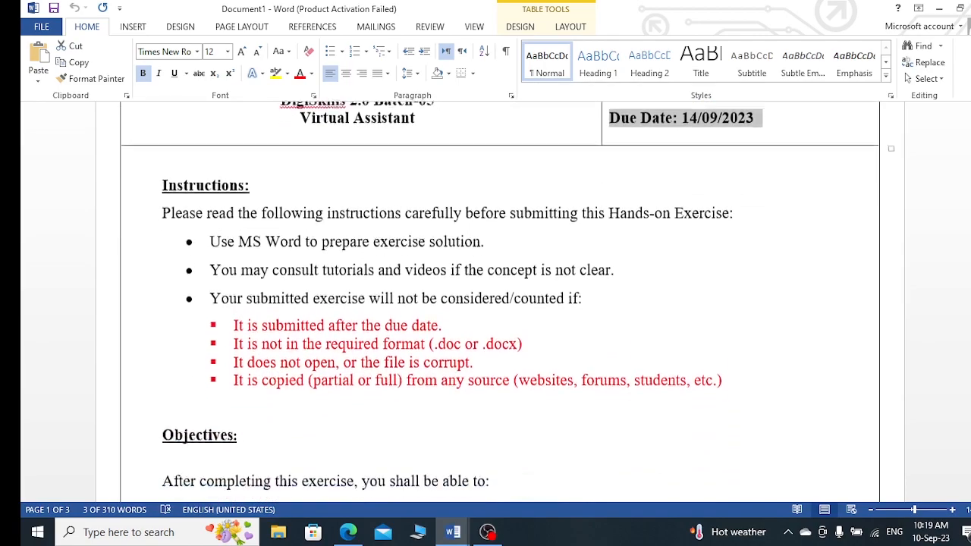
{"action": "scroll", "coordinate": [500, 303], "scroll_direction": "down", "scroll_amount": 5}
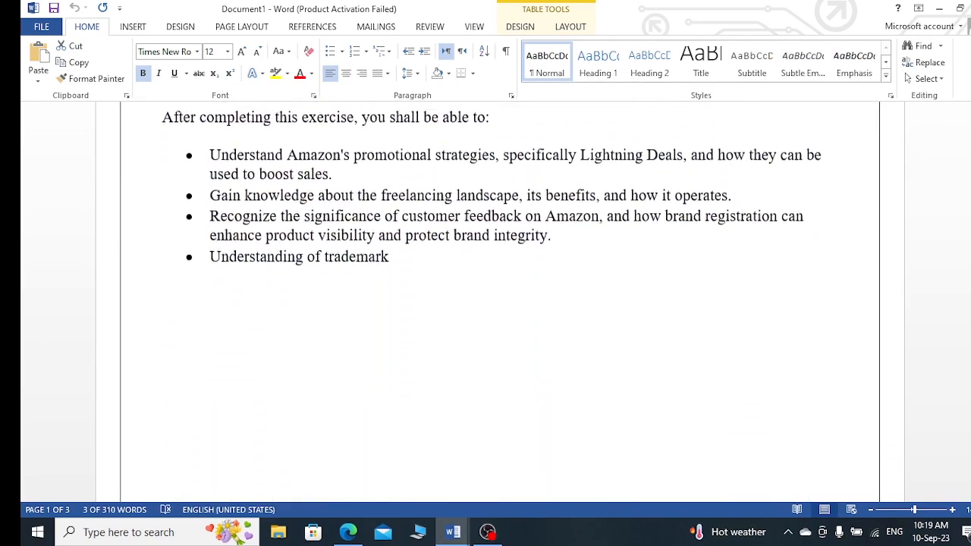
{"action": "scroll", "coordinate": [500, 302], "scroll_direction": "down", "scroll_amount": 4}
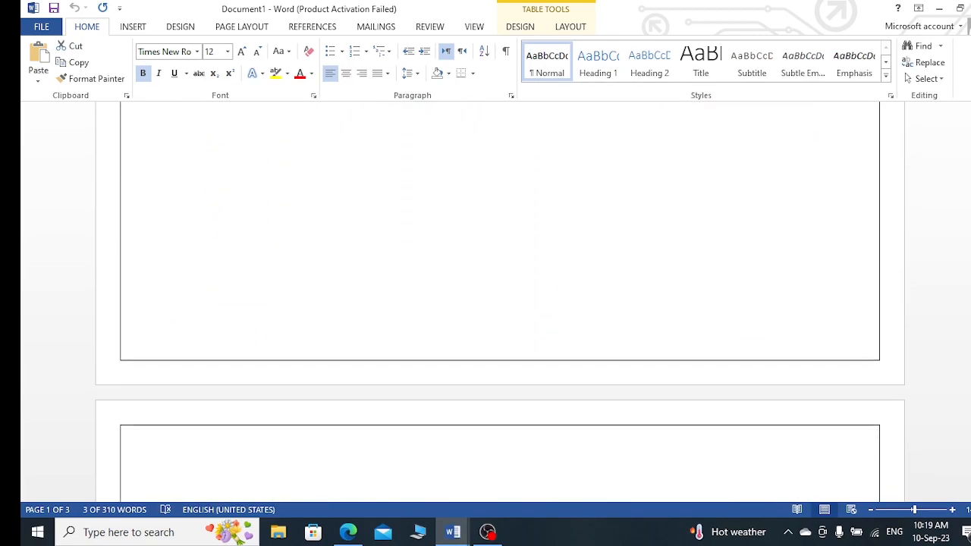
{"action": "scroll", "coordinate": [500, 303], "scroll_direction": "down", "scroll_amount": 3}
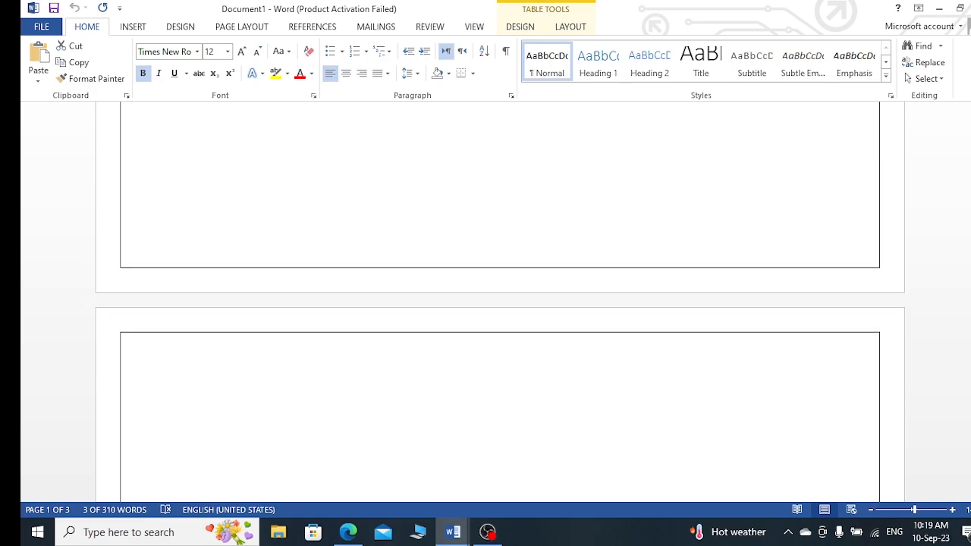
{"action": "scroll", "coordinate": [500, 303], "scroll_direction": "down", "scroll_amount": 3}
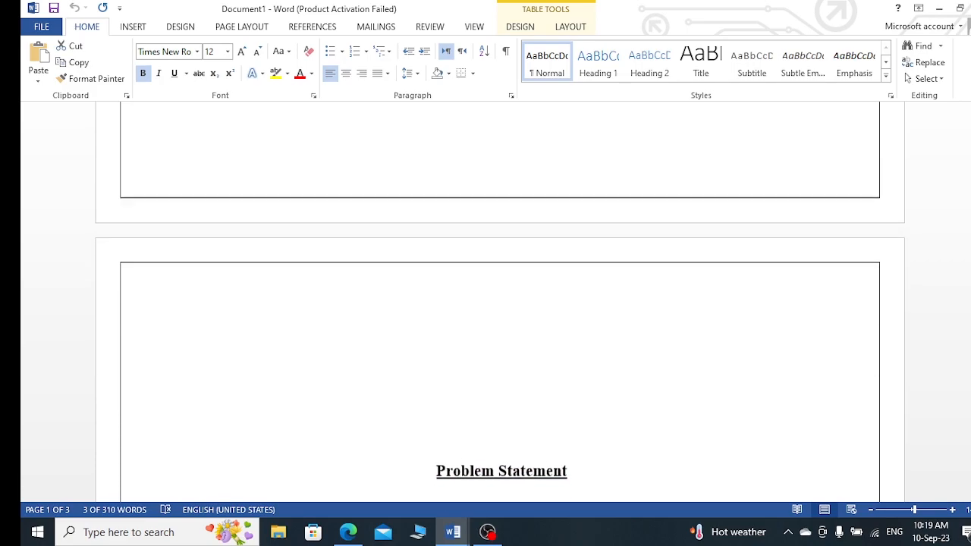
{"action": "scroll", "coordinate": [500, 302], "scroll_direction": "down", "scroll_amount": 3}
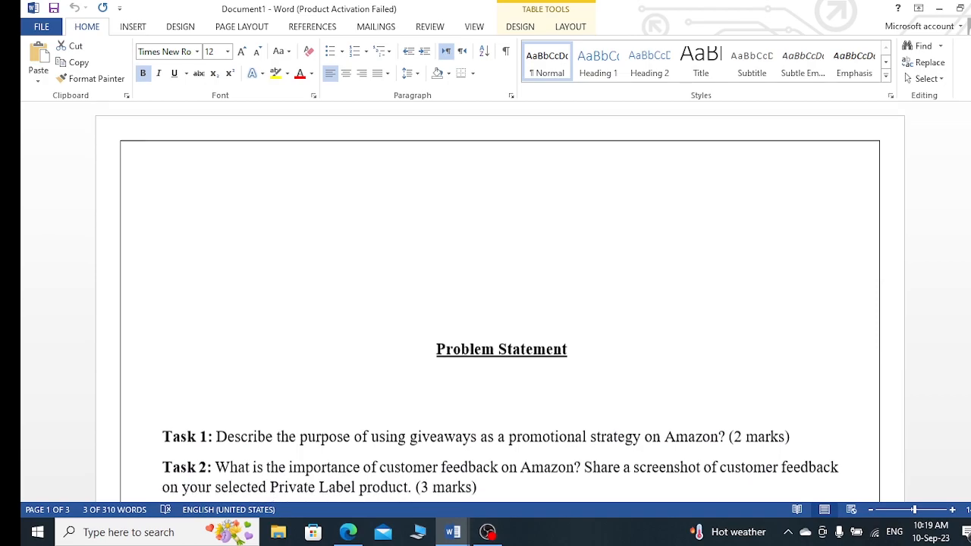
{"action": "scroll", "coordinate": [500, 302], "scroll_direction": "down", "scroll_amount": 1}
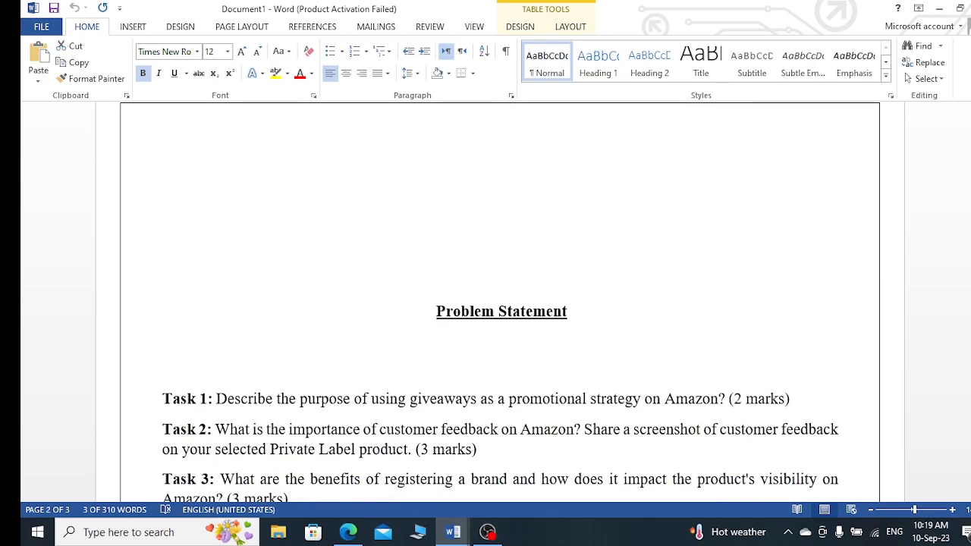
{"action": "scroll", "coordinate": [500, 303], "scroll_direction": "down", "scroll_amount": 3}
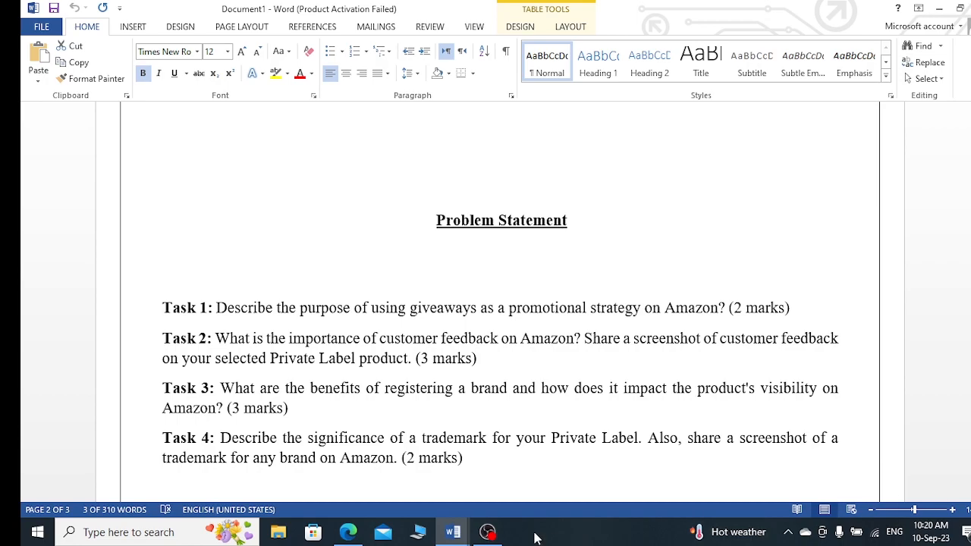
- Switch to the VA Exercise 4 Batch 5 document and review its heading and the Task 1 answer
{"action": "mouse_move", "coordinate": [463, 534]}
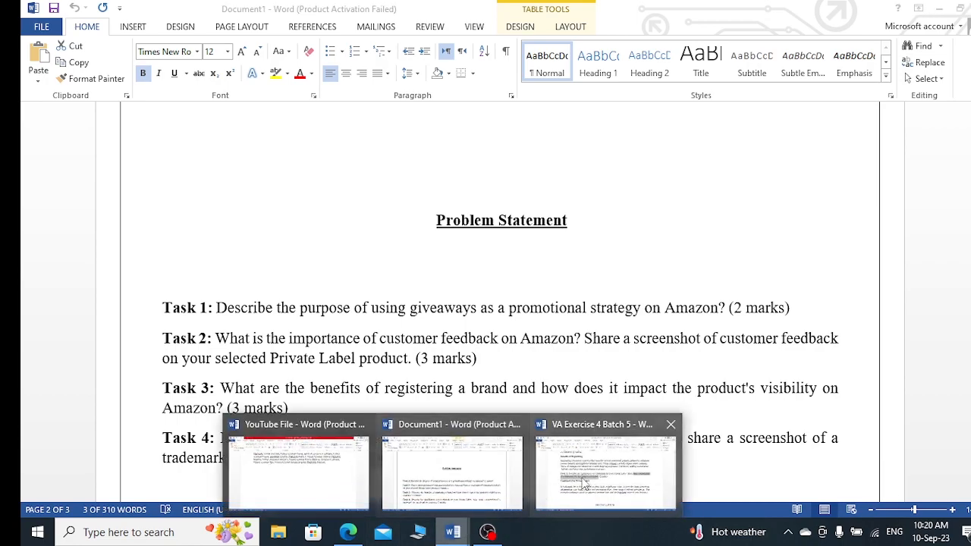
{"action": "left_click", "coordinate": [588, 484]}
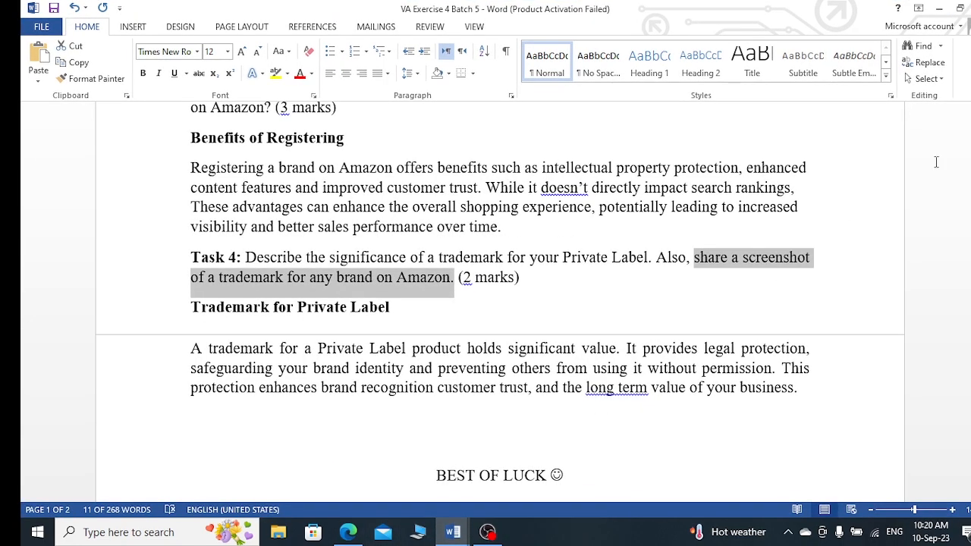
{"action": "scroll", "coordinate": [936, 162], "scroll_direction": "up", "scroll_amount": 5}
{"action": "scroll", "coordinate": [501, 304], "scroll_direction": "up", "scroll_amount": 5}
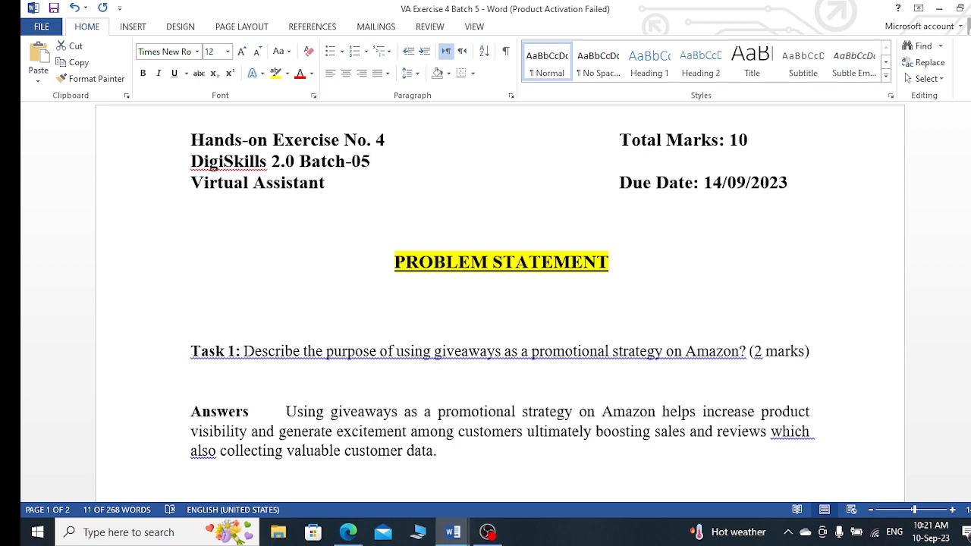
- Review the written answers for Task 2 and Task 3 in the solution document
{"action": "key", "text": "Down"}
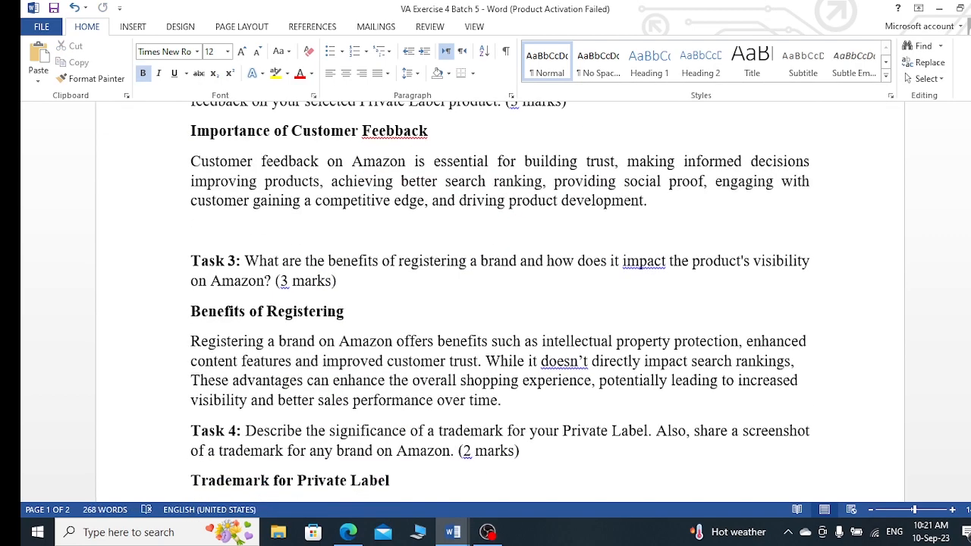
{"action": "key", "text": "Up"}
{"action": "key", "text": "Up"}
{"action": "key", "text": "Up"}
{"action": "key", "text": "Up"}
{"action": "key", "text": "Up"}
{"action": "key", "text": "Up"}
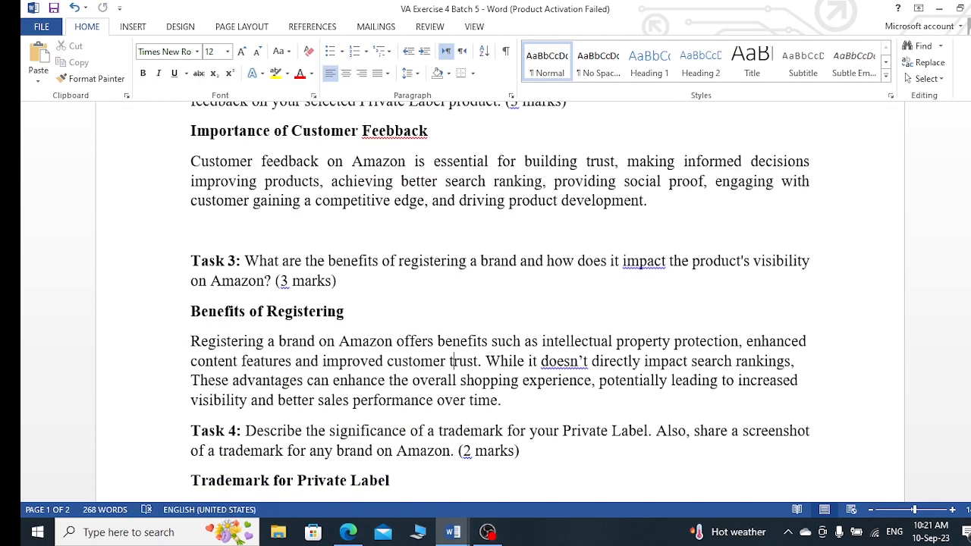
{"action": "key", "text": "Up"}
{"action": "key", "text": "Up"}
{"action": "key", "text": "Up"}
{"action": "key", "text": "Up"}
{"action": "key", "text": "Up"}
{"action": "key", "text": "Up"}
{"action": "key", "text": "Up"}
{"action": "key", "text": "Up"}
{"action": "key", "text": "Up"}
{"action": "key", "text": "Up"}
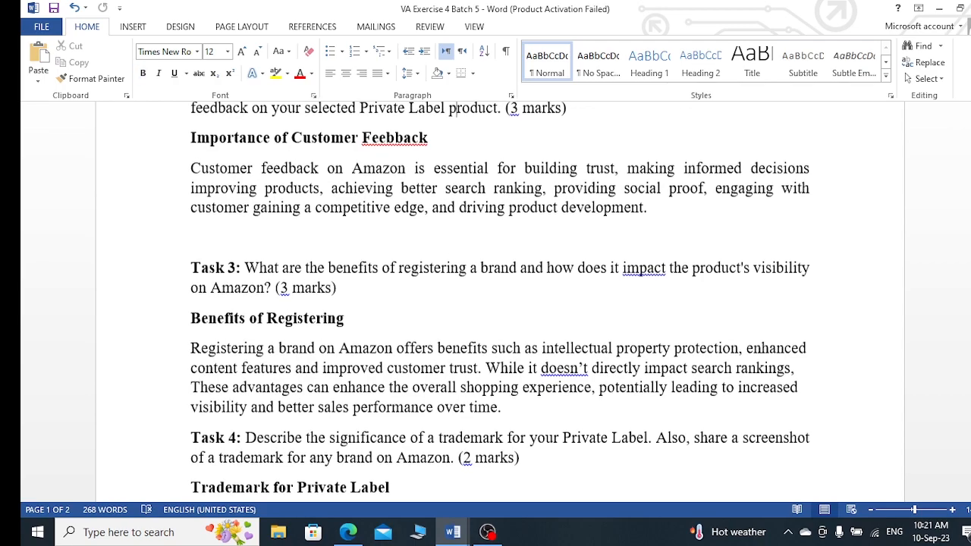
{"action": "key", "text": "Up"}
{"action": "key", "text": "Up"}
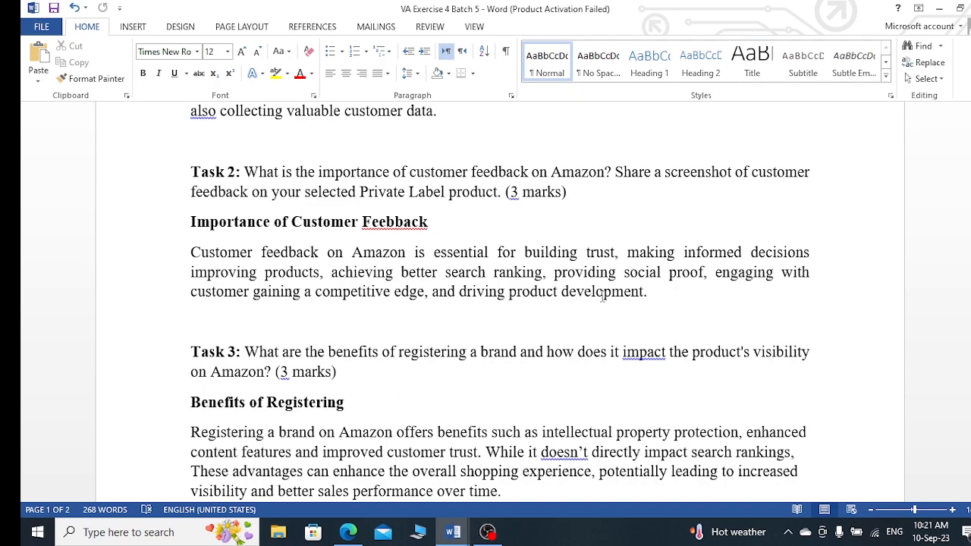
- Minimise both Word documents, open Chrome from the desktop and go to amazon.com
{"action": "left_click", "coordinate": [938, 7]}
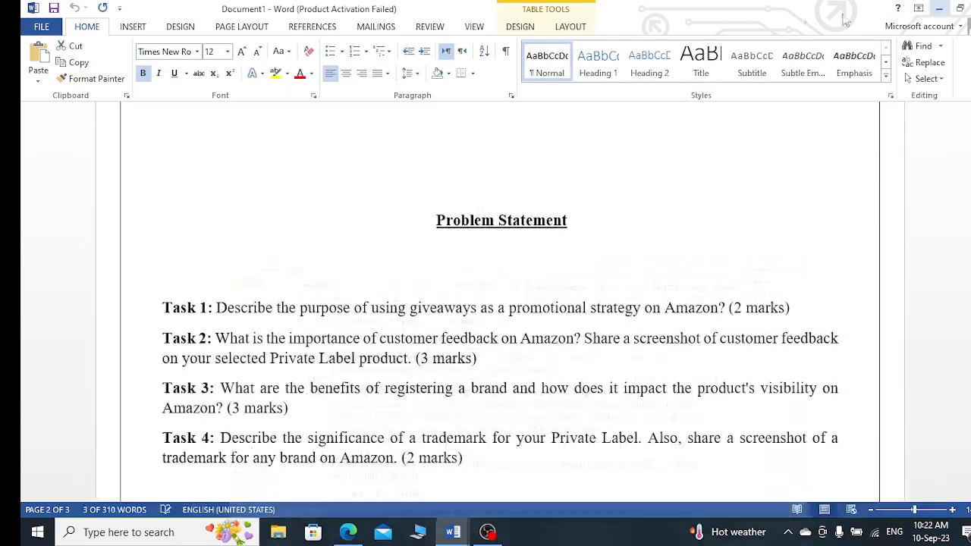
{"action": "left_click", "coordinate": [939, 9]}
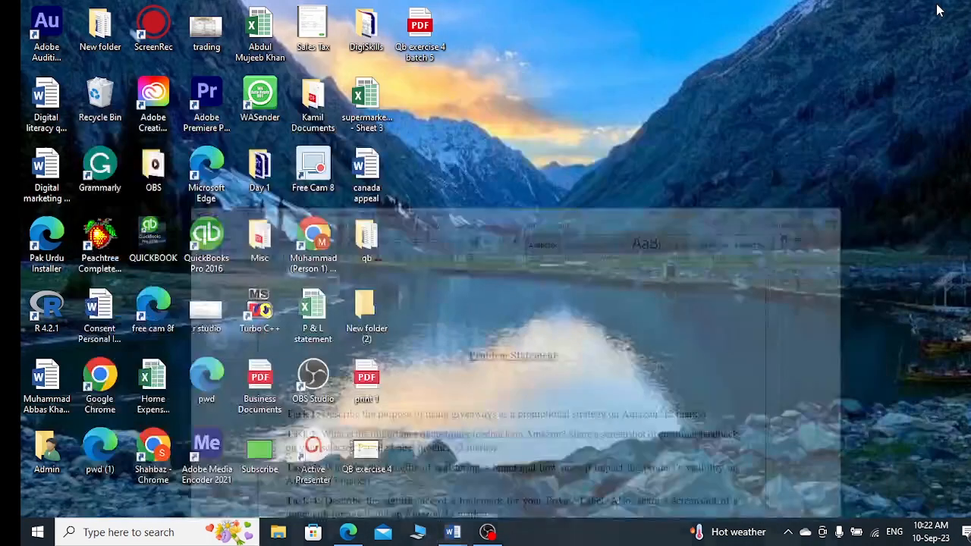
{"action": "double_click", "coordinate": [317, 238]}
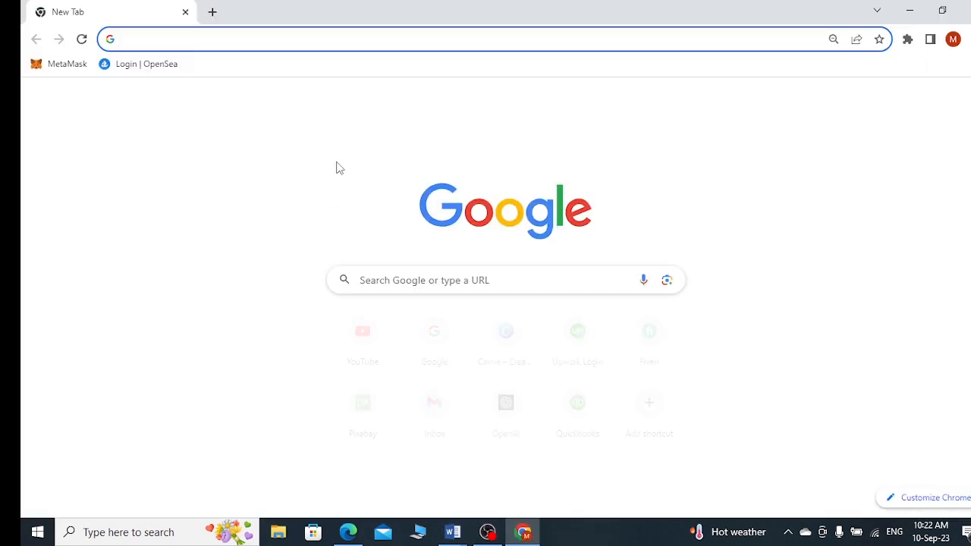
{"action": "type", "text": "am"}
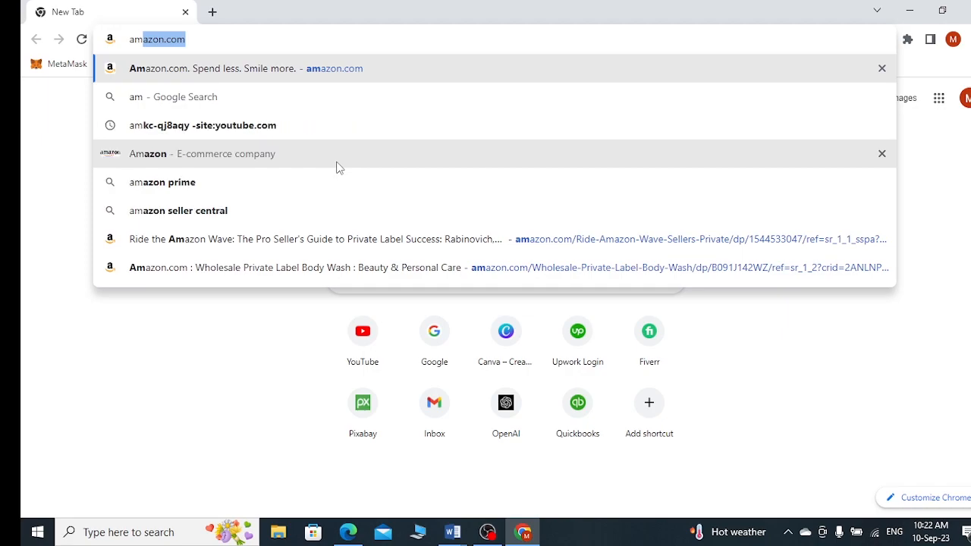
{"action": "key", "text": "Return"}
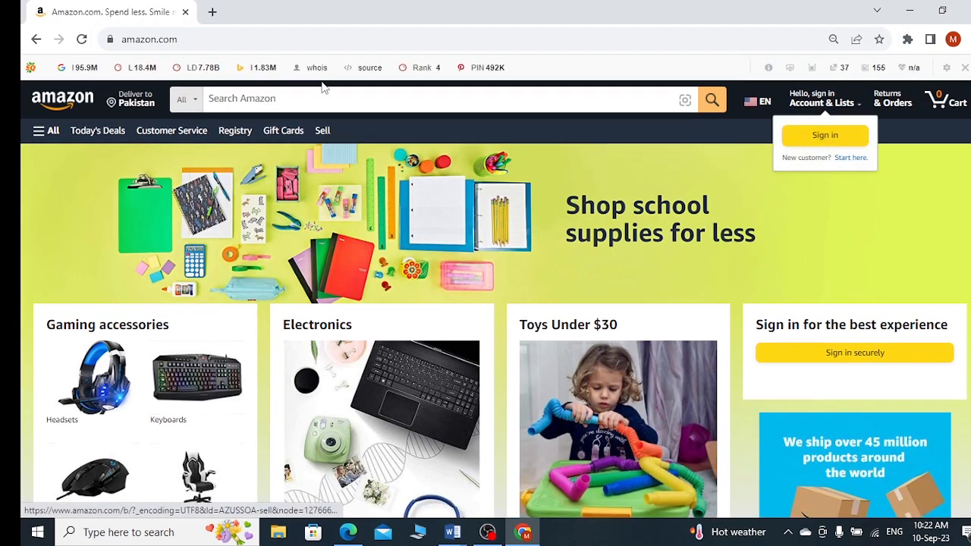
- Search Amazon for "private label products"
{"action": "left_click", "coordinate": [310, 99]}
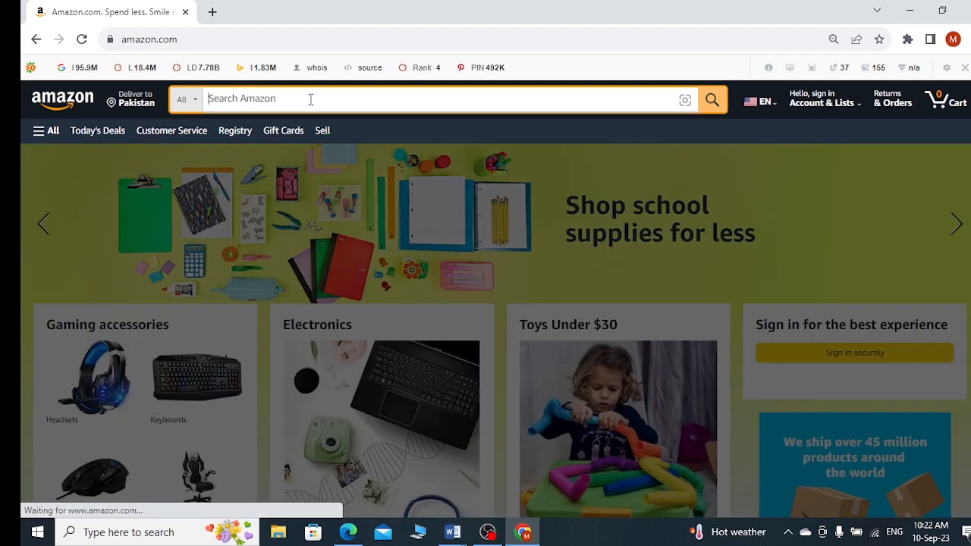
{"action": "type", "text": "priva"}
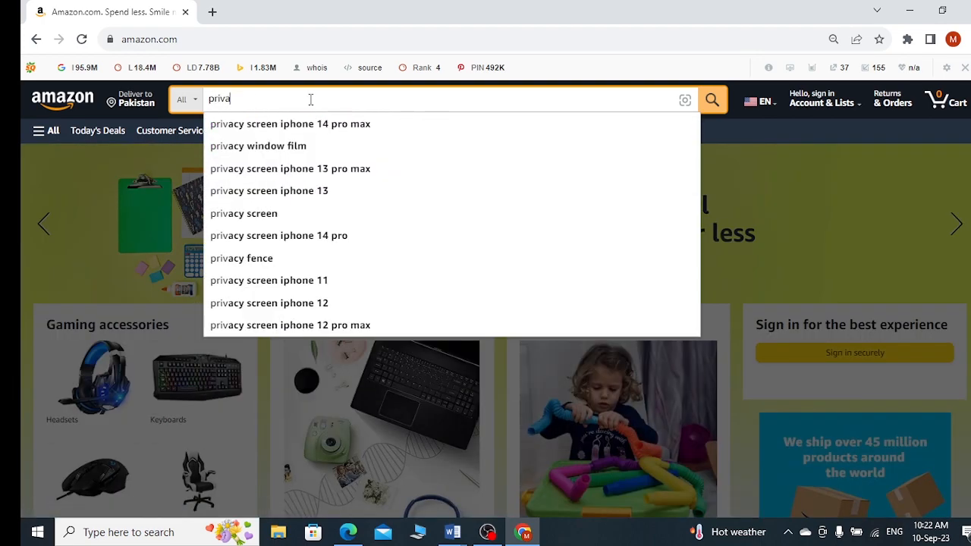
{"action": "type", "text": "te label "}
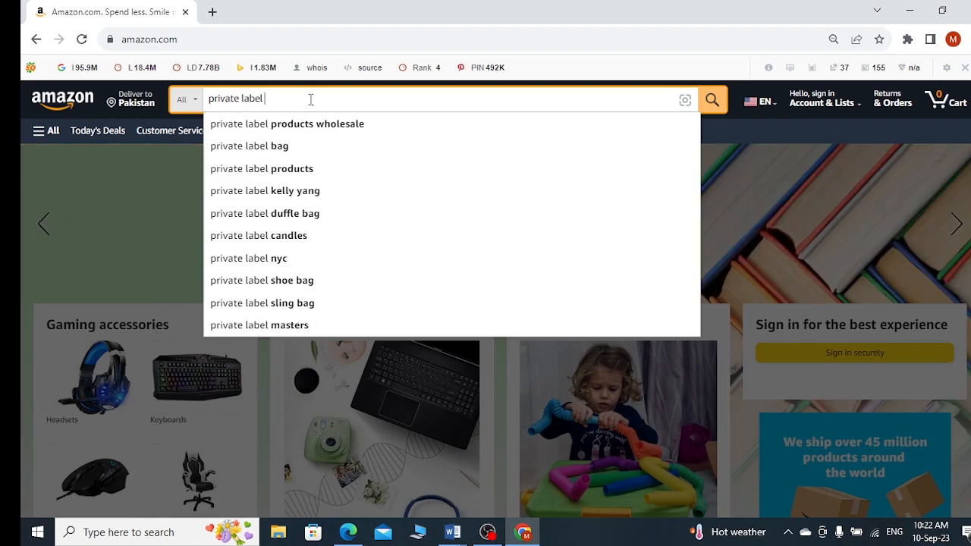
{"action": "type", "text": "product"}
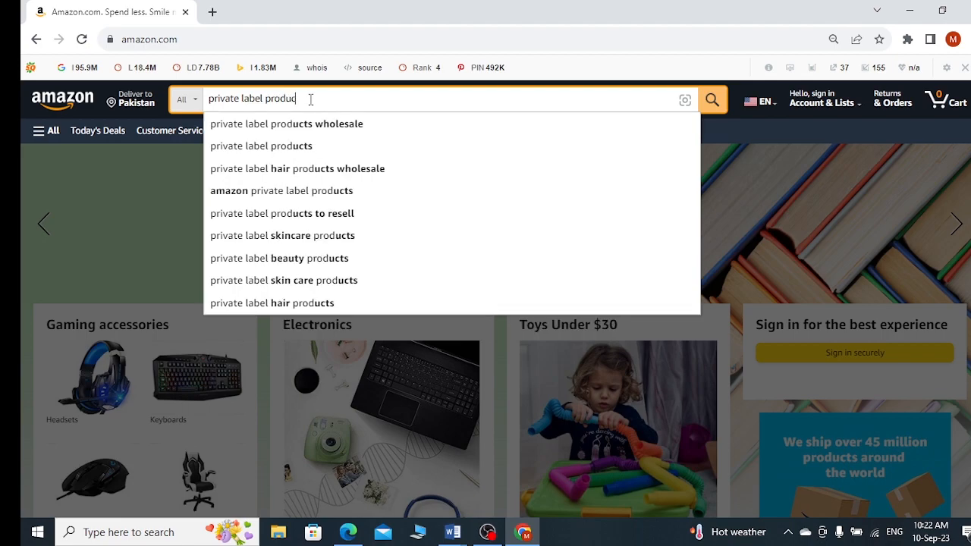
{"action": "type", "text": "s"}
{"action": "key", "text": "Return"}
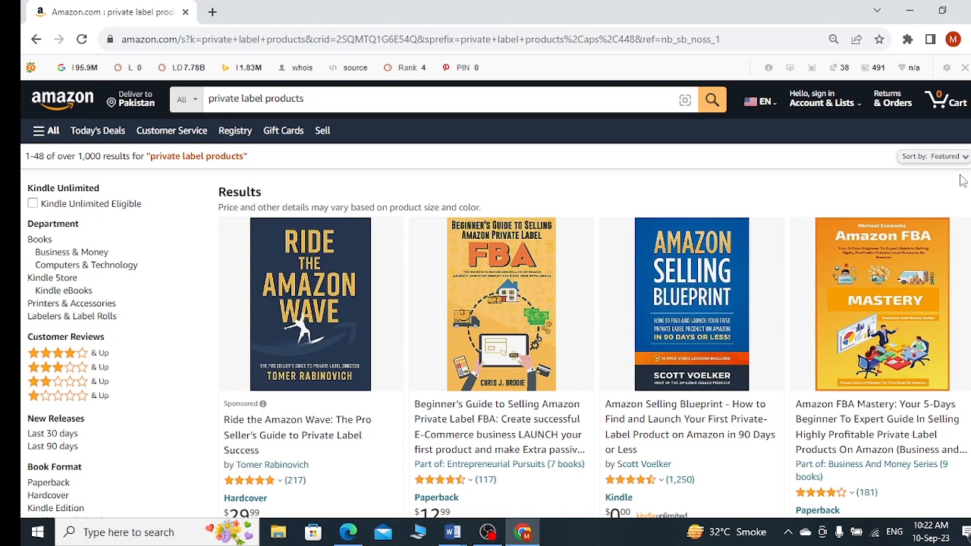
- Browse the search results and open the product page of the book "Ride the Amazon Wave"
{"action": "scroll", "coordinate": [856, 109], "scroll_direction": "down", "scroll_amount": 4}
{"action": "scroll", "coordinate": [857, 108], "scroll_direction": "up", "scroll_amount": 3}
{"action": "left_click", "coordinate": [331, 296]}
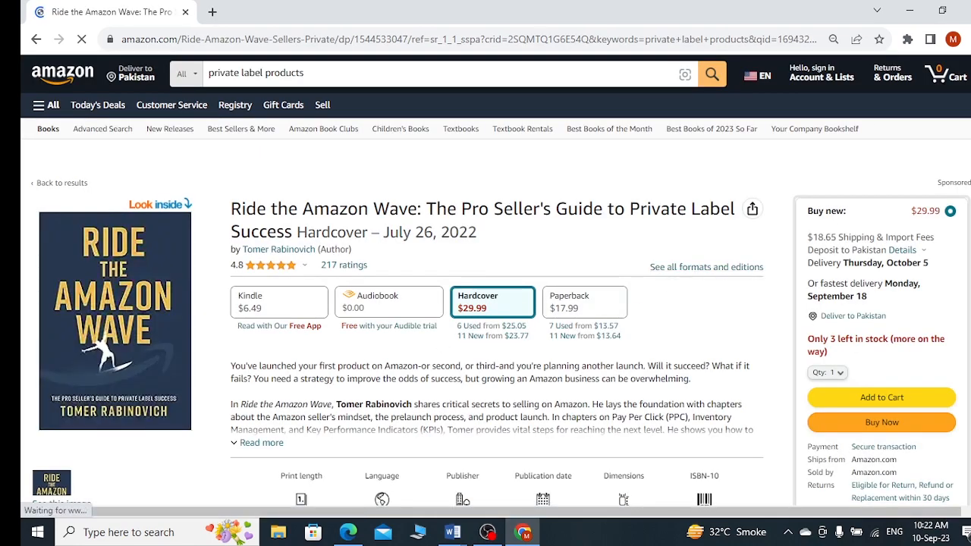
- Capture a ScreenRec screenshot of the book's cover, title, rating and description area and copy the image
{"action": "left_click", "coordinate": [965, 212]}
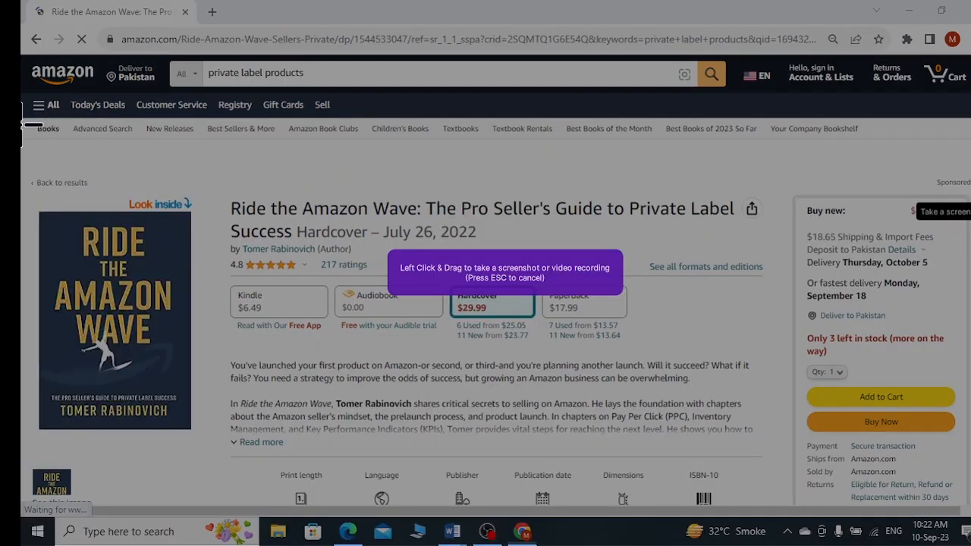
{"action": "mouse_move", "coordinate": [21, 129]}
{"action": "left_mouse_down"}
{"action": "mouse_move", "coordinate": [382, 306]}
{"action": "mouse_move", "coordinate": [820, 482]}
{"action": "mouse_move", "coordinate": [821, 503]}
{"action": "left_mouse_up"}
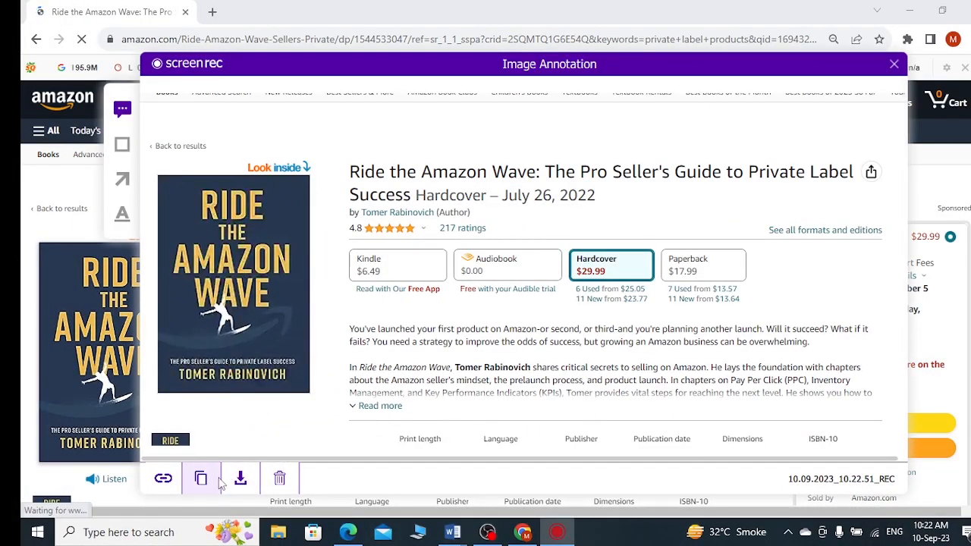
{"action": "left_click", "coordinate": [201, 479]}
- Switch to the VA Exercise 4 Batch 5 document and paste the screenshot on a new line below the Task 2 answer
{"action": "mouse_move", "coordinate": [453, 532]}
{"action": "left_click", "coordinate": [616, 483]}
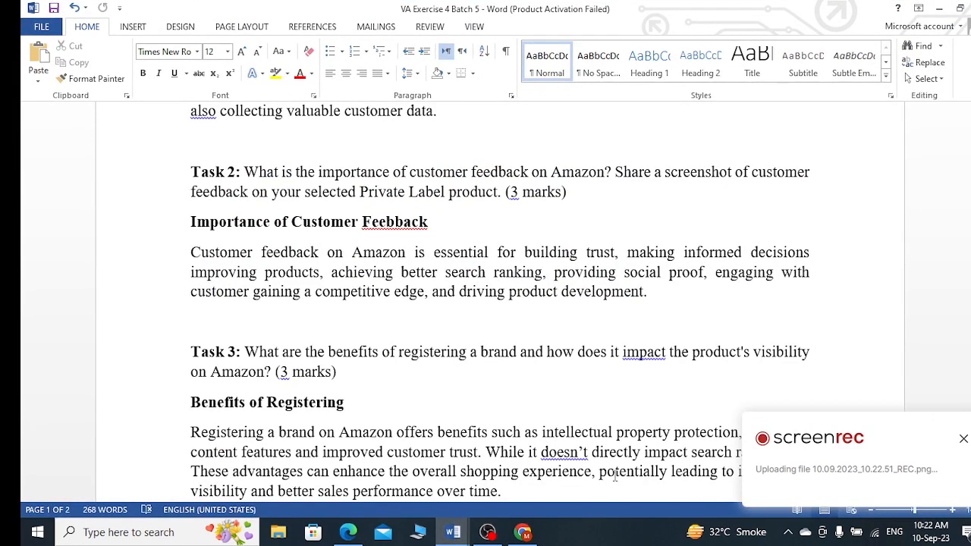
{"action": "left_click", "coordinate": [665, 297]}
{"action": "key", "text": "Return"}
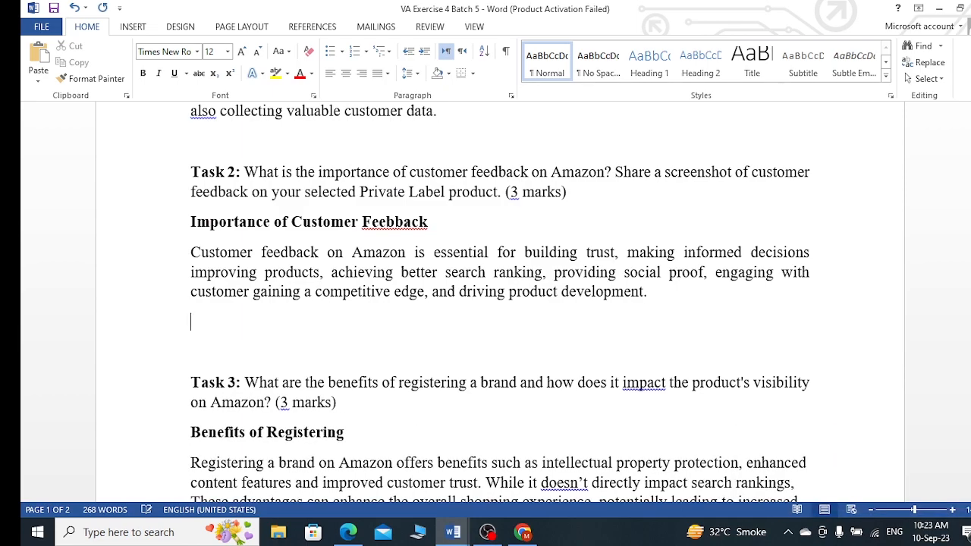
{"action": "key", "text": "ctrl+v"}
- Switch to Chrome and look through the customer reviews of "Ride the Amazon Wave" down to the one titled "Worth its weight in gold"
{"action": "left_click", "coordinate": [522, 532]}
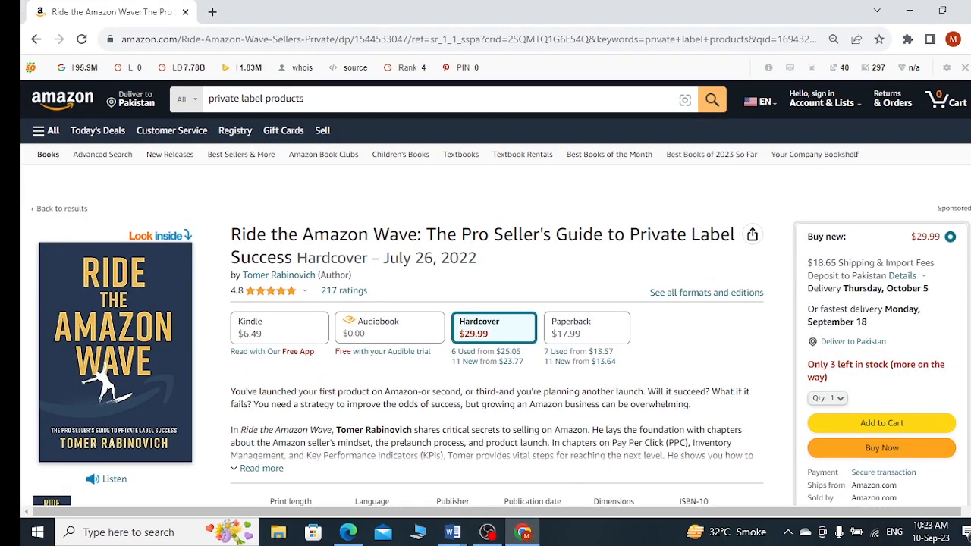
{"action": "scroll", "coordinate": [964, 225], "scroll_direction": "down", "scroll_amount": 20}
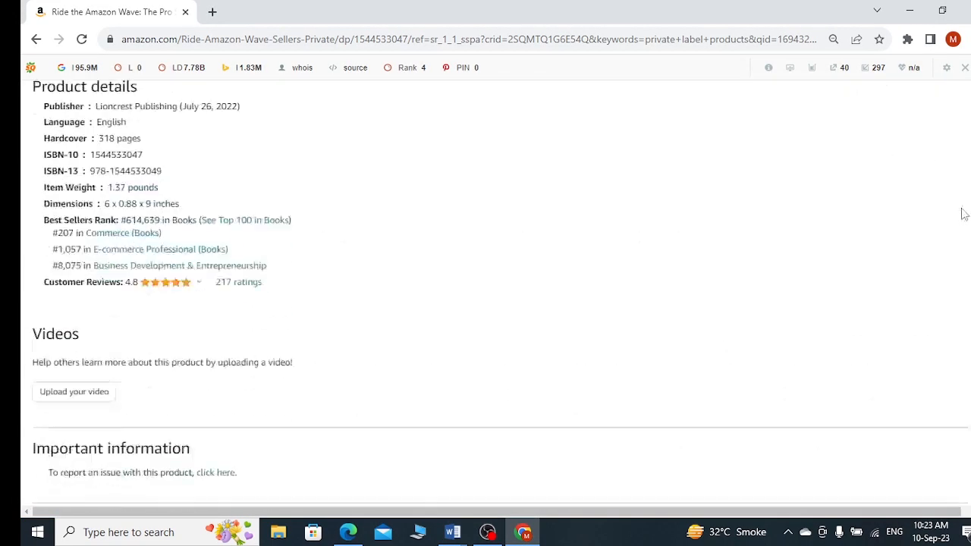
{"action": "scroll", "coordinate": [964, 224], "scroll_direction": "down", "scroll_amount": 15}
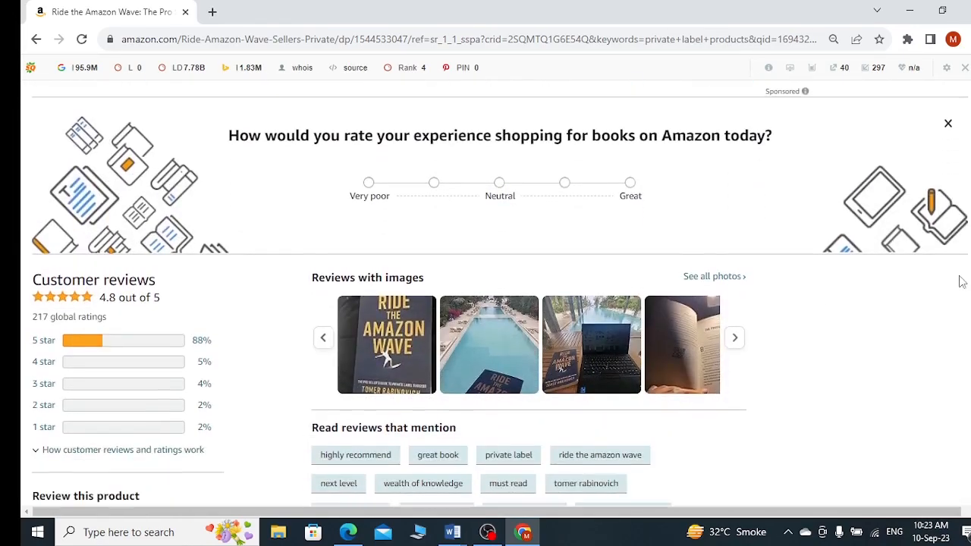
{"action": "scroll", "coordinate": [961, 303], "scroll_direction": "down", "scroll_amount": 6}
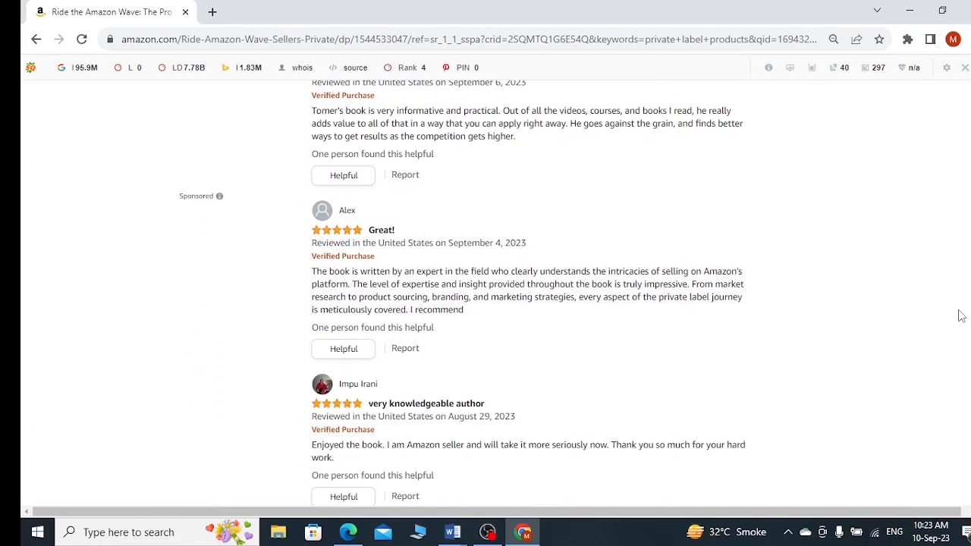
{"action": "scroll", "coordinate": [961, 324], "scroll_direction": "down", "scroll_amount": 8}
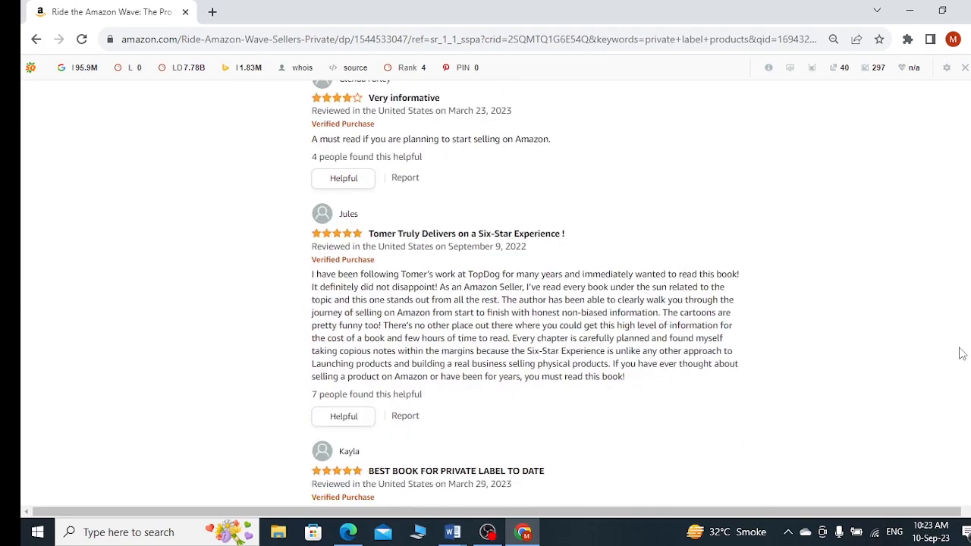
{"action": "scroll", "coordinate": [964, 362], "scroll_direction": "down", "scroll_amount": 2}
{"action": "scroll", "coordinate": [964, 372], "scroll_direction": "down", "scroll_amount": 5}
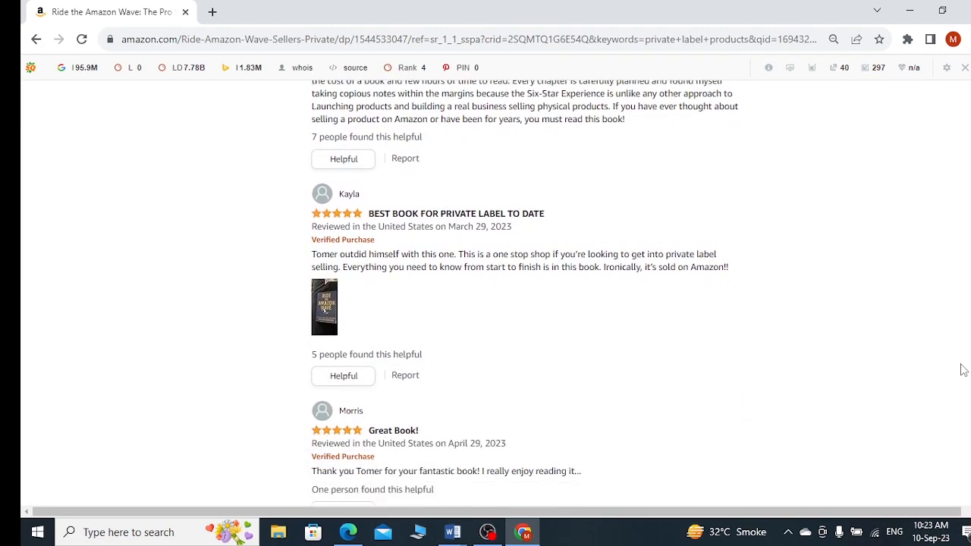
{"action": "scroll", "coordinate": [963, 380], "scroll_direction": "up", "scroll_amount": 2}
{"action": "scroll", "coordinate": [964, 383], "scroll_direction": "down", "scroll_amount": 3}
{"action": "scroll", "coordinate": [966, 398], "scroll_direction": "down", "scroll_amount": 2}
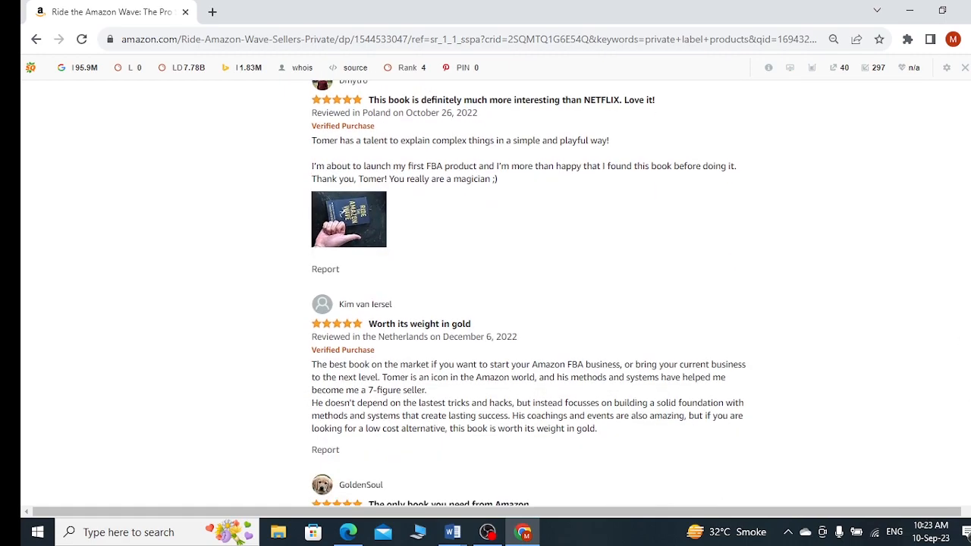
- Capture a ScreenRec screenshot of the customer reviews around "Worth its weight in gold" and copy the image
{"action": "left_click", "coordinate": [945, 211]}
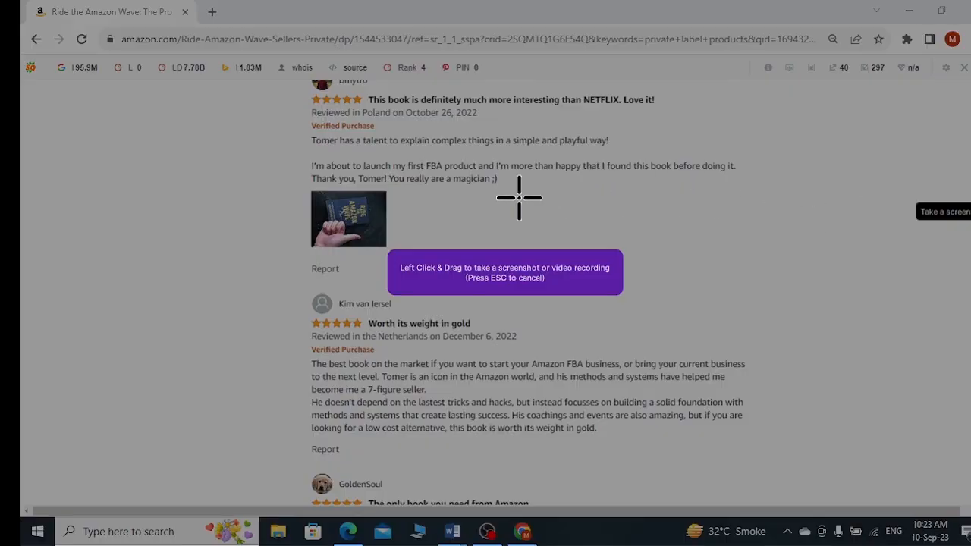
{"action": "mouse_move", "coordinate": [35, 77]}
{"action": "left_mouse_down"}
{"action": "mouse_move", "coordinate": [422, 211]}
{"action": "mouse_move", "coordinate": [635, 427]}
{"action": "mouse_move", "coordinate": [831, 463]}
{"action": "mouse_move", "coordinate": [862, 481]}
{"action": "left_mouse_up"}
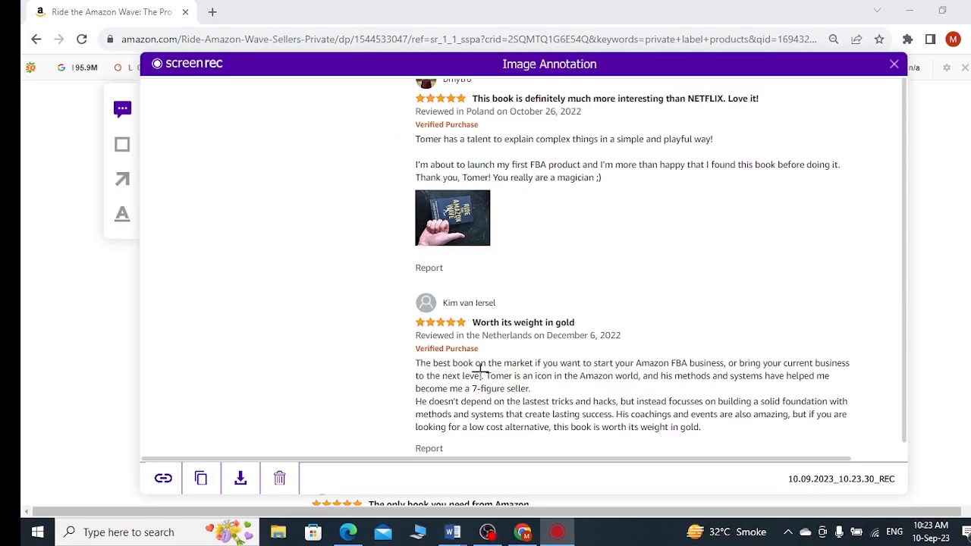
{"action": "left_click", "coordinate": [201, 480]}
- Switch to the VA Exercise 4 Batch 5 document and paste the review screenshot on a new line below the book's product screenshot
{"action": "mouse_move", "coordinate": [466, 527]}
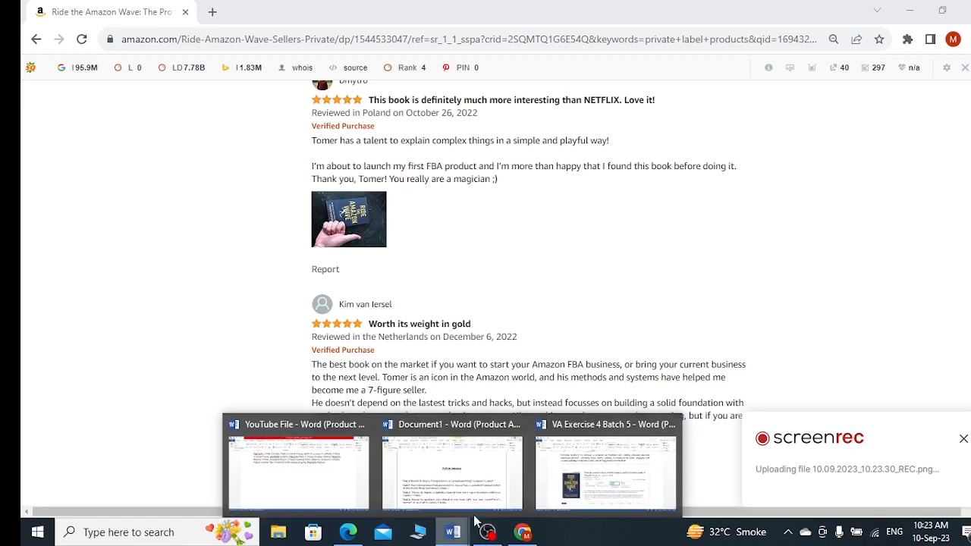
{"action": "left_click", "coordinate": [605, 467]}
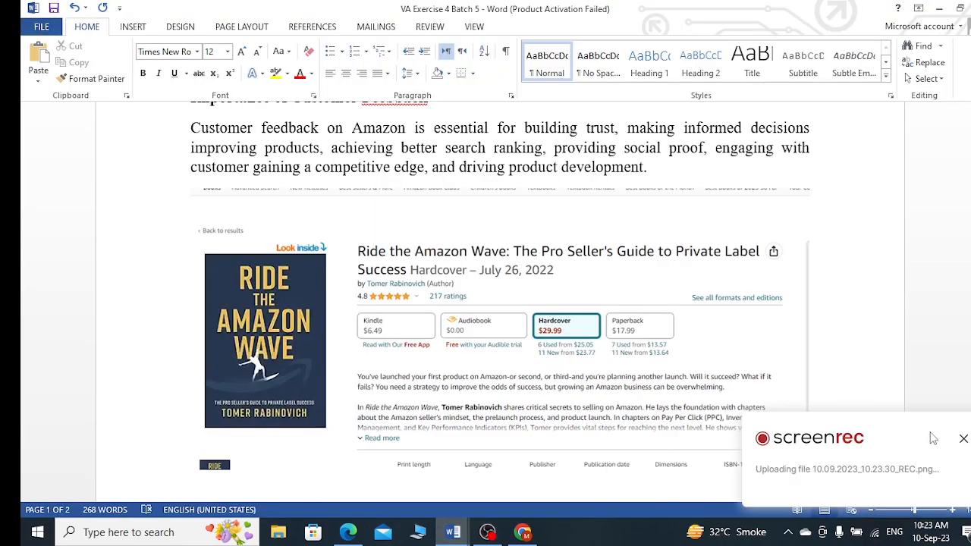
{"action": "left_click", "coordinate": [964, 439]}
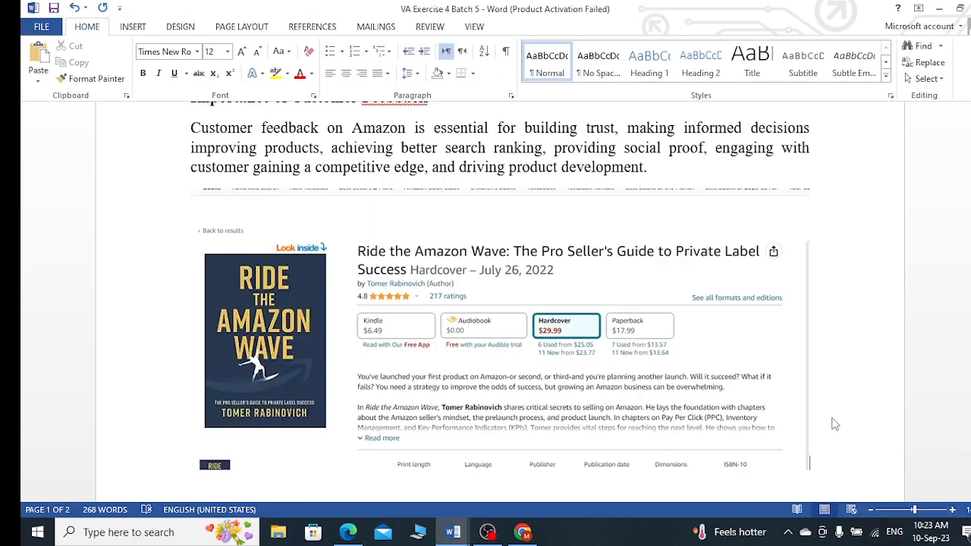
{"action": "key", "text": "Return"}
{"action": "key", "text": "ctrl+v"}
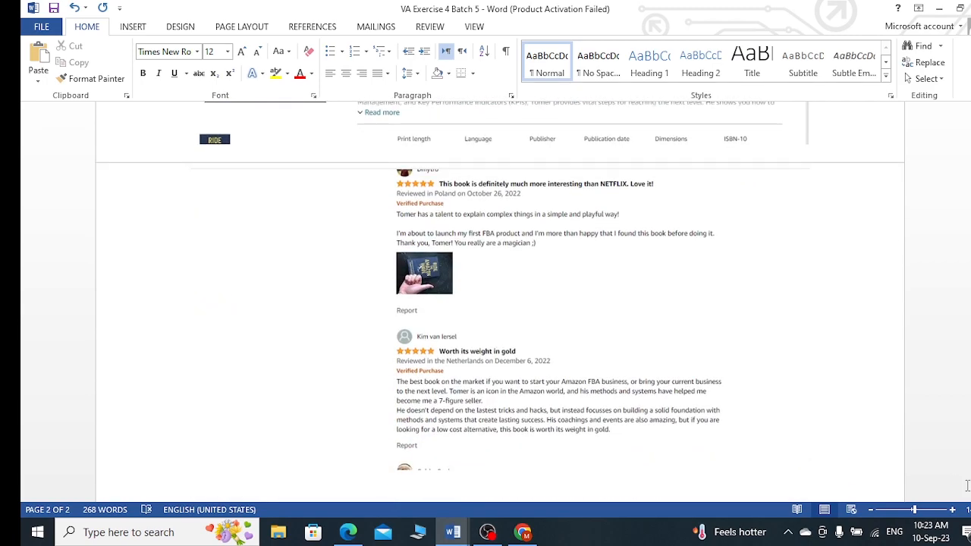
- Read through the Task 3 answer on brand registration benefits and the Task 4 answer on trademarks for private labels
{"action": "scroll", "coordinate": [501, 304], "scroll_direction": "down", "scroll_amount": 3}
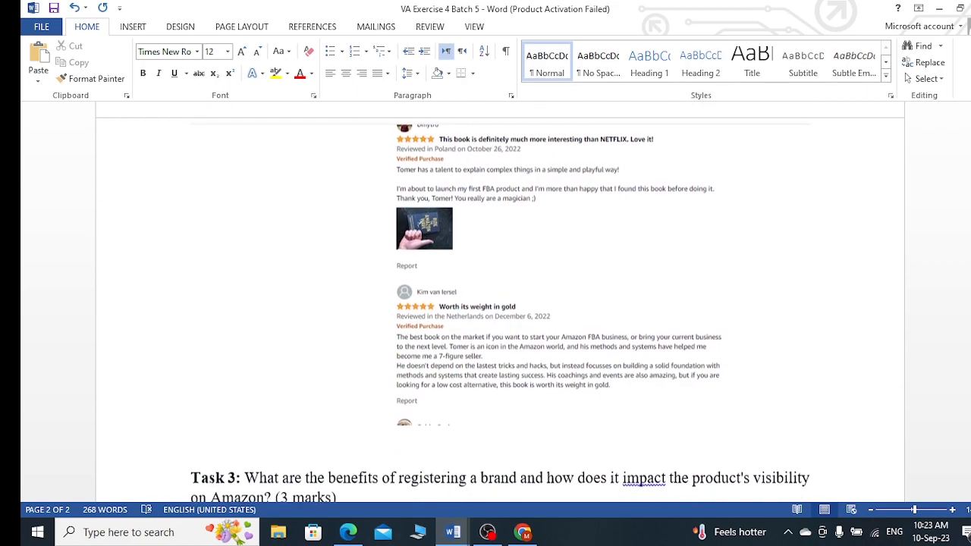
{"action": "scroll", "coordinate": [810, 362], "scroll_direction": "down", "scroll_amount": 3}
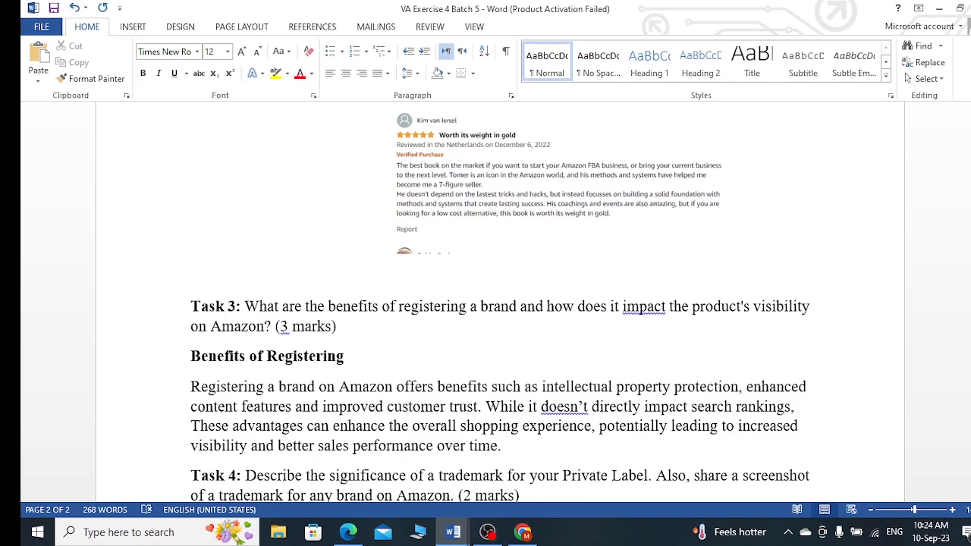
{"action": "key", "text": "Down"}
{"action": "key", "text": "Down"}
{"action": "key", "text": "Down"}
{"action": "key", "text": "Down"}
{"action": "key", "text": "Down"}
{"action": "key", "text": "Down"}
{"action": "key", "text": "Down"}
{"action": "scroll", "coordinate": [501, 304], "scroll_direction": "down", "scroll_amount": 2}
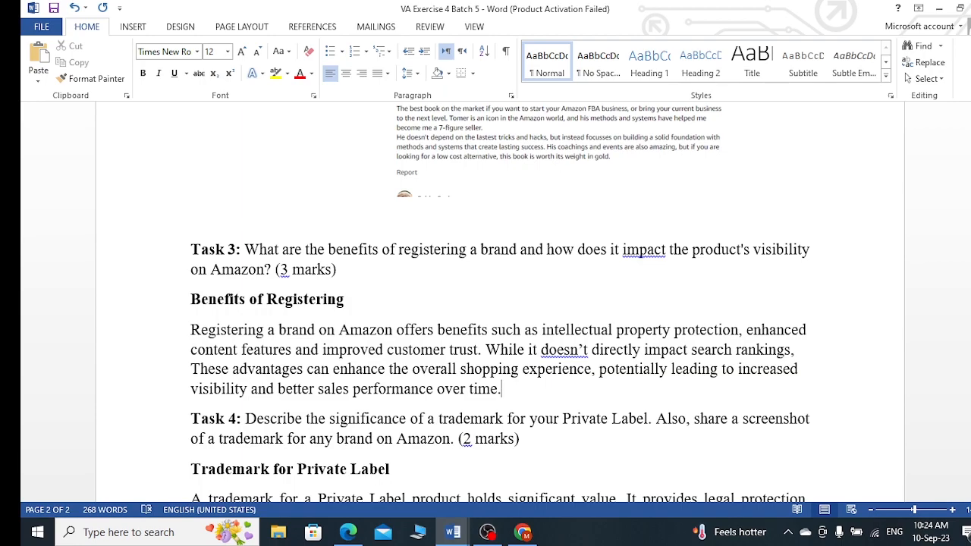
{"action": "scroll", "coordinate": [641, 255], "scroll_direction": "down", "scroll_amount": 2}
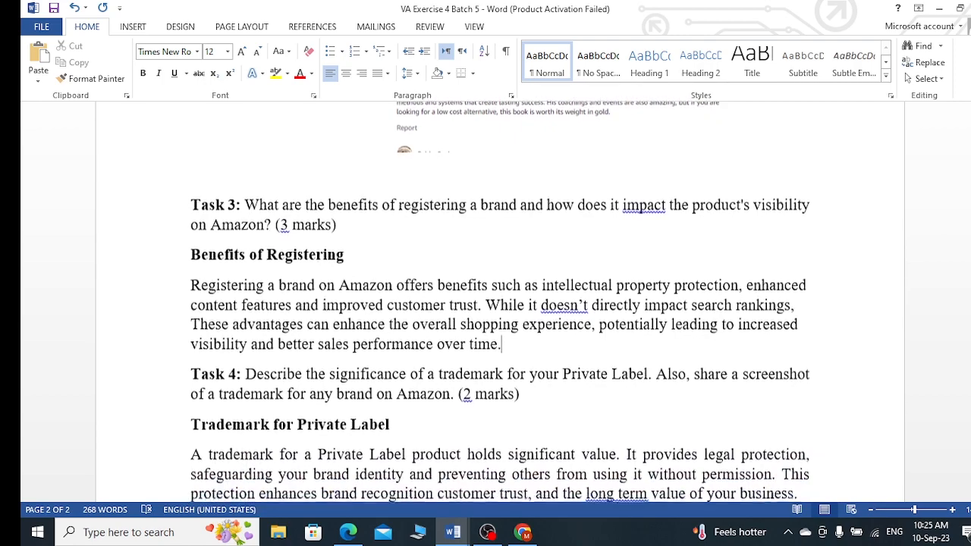
{"action": "scroll", "coordinate": [500, 302], "scroll_direction": "down", "scroll_amount": 1}
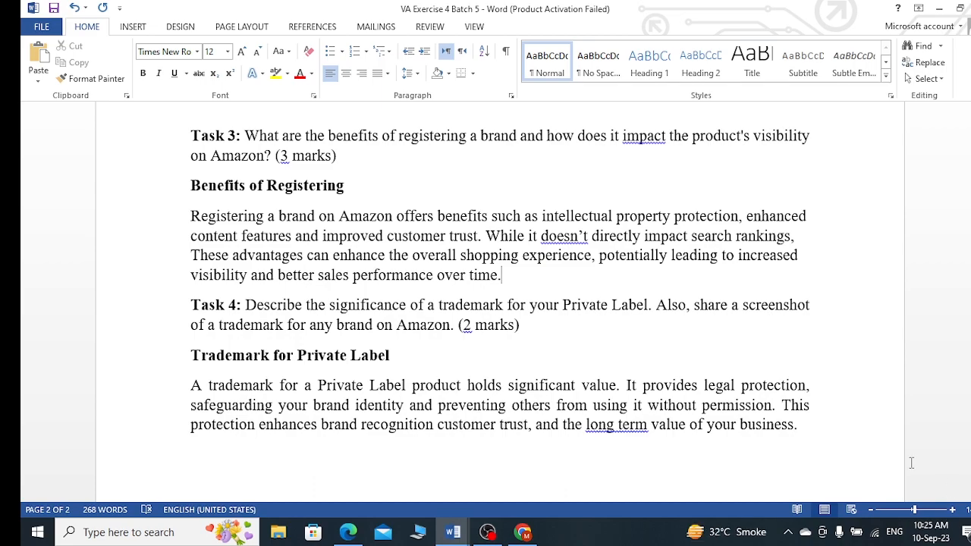
- Switch to Chrome, return to the Amazon home page and search for "trademark private label products"
{"action": "left_click", "coordinate": [523, 534]}
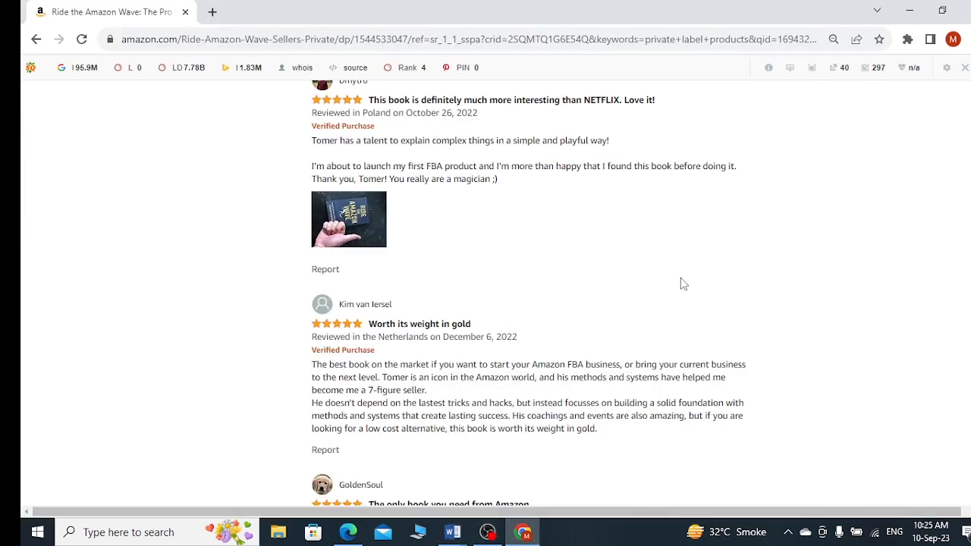
{"action": "left_click", "coordinate": [36, 39]}
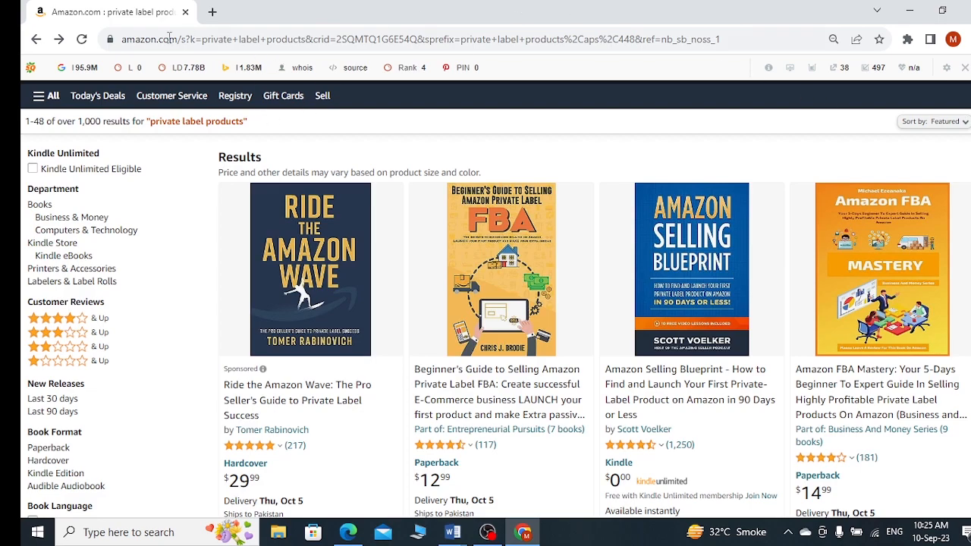
{"action": "left_click", "coordinate": [36, 42]}
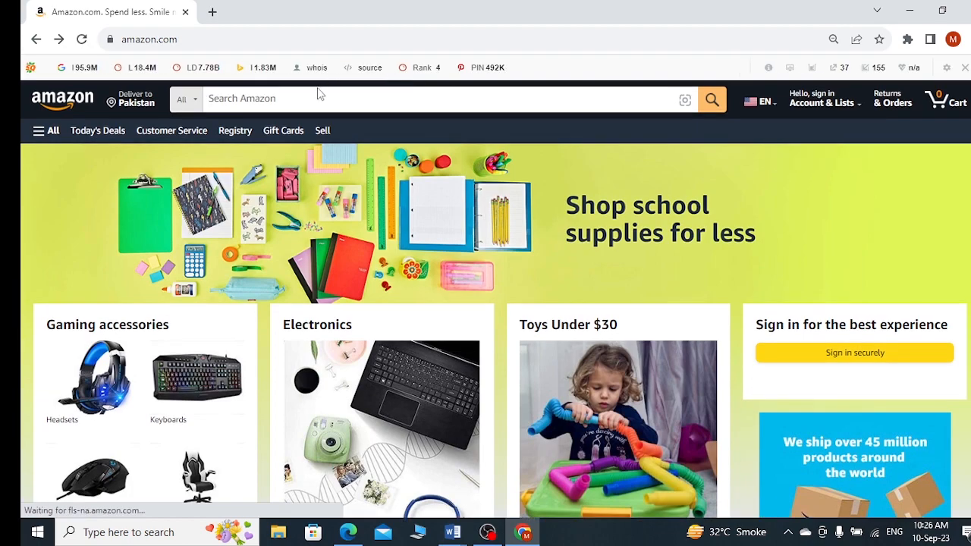
{"action": "left_click", "coordinate": [319, 99]}
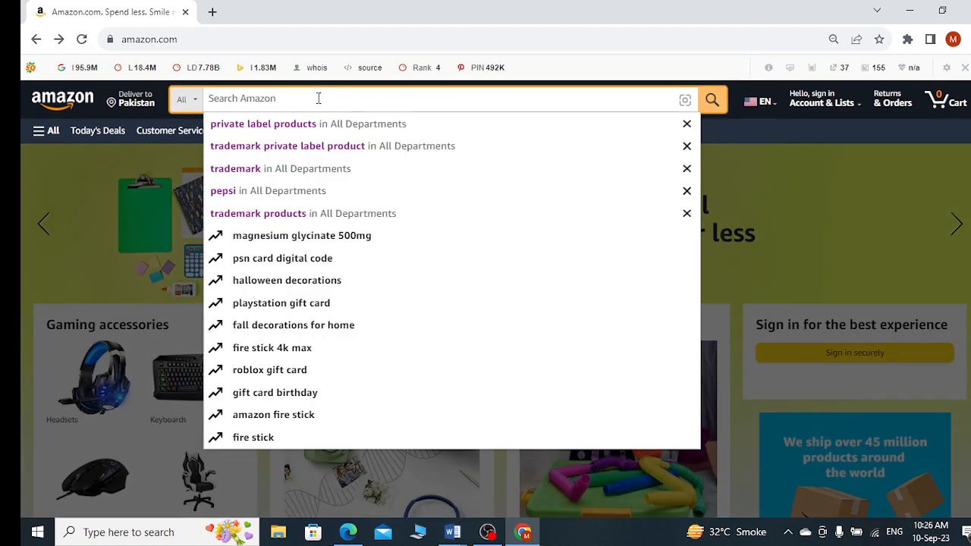
{"action": "type", "text": "tra"}
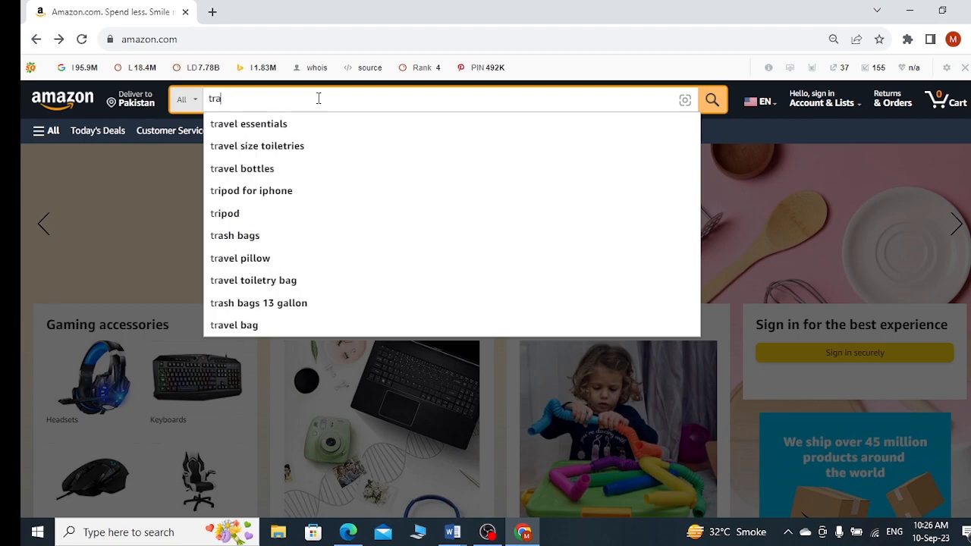
{"action": "type", "text": "demark "}
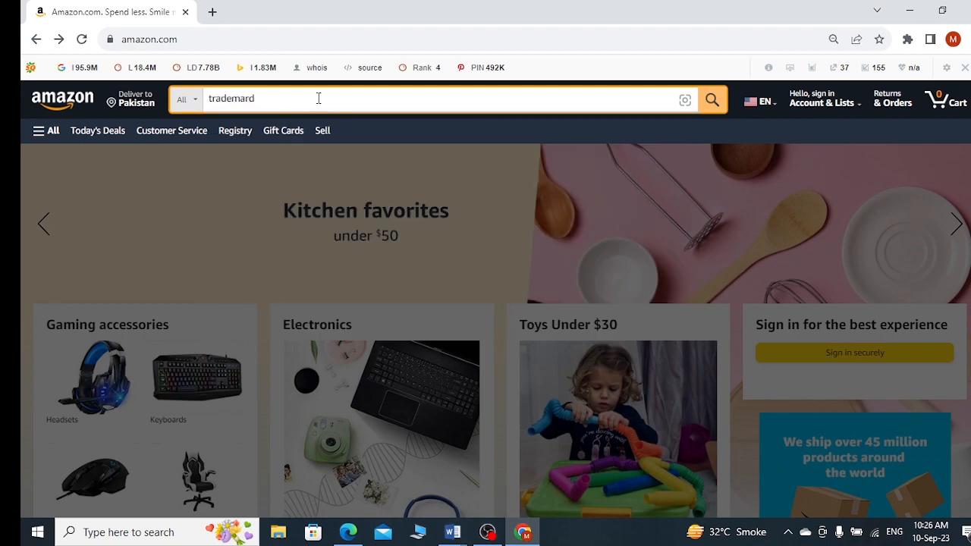
{"action": "type", "text": "privat"}
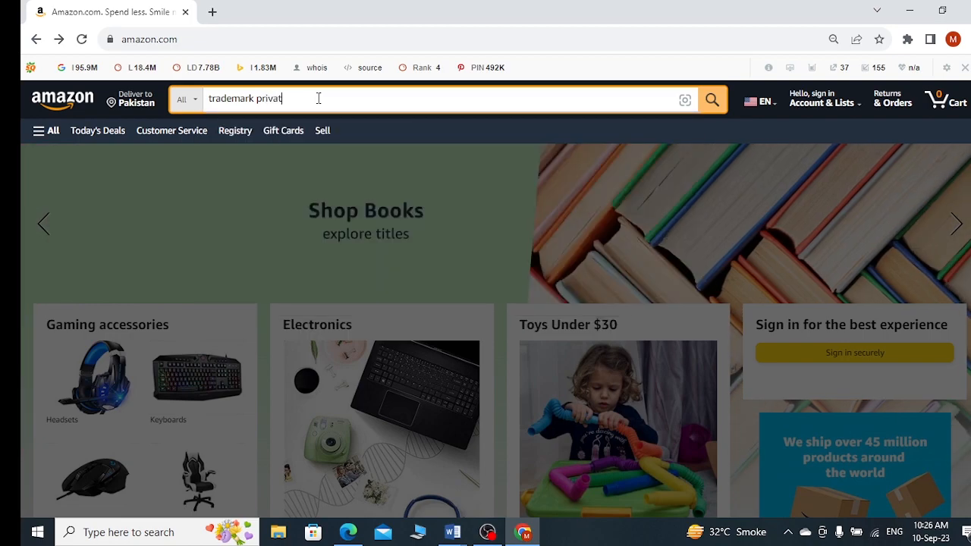
{"action": "type", "text": "e label p"}
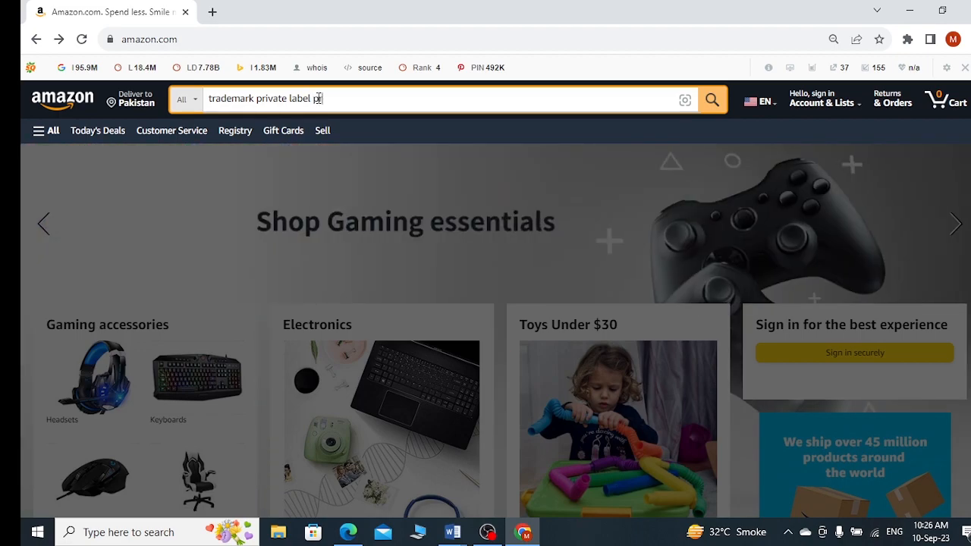
{"action": "type", "text": "ducts"}
{"action": "key", "text": "Return"}
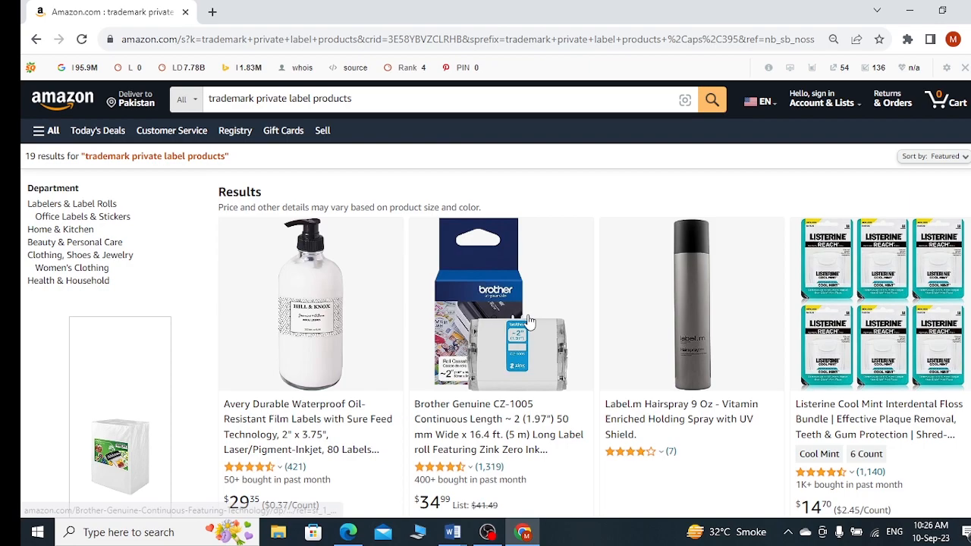
- Open the Brother Genuine CZ-1005 label roll product page, capture a ScreenRec screenshot of its image and details, and copy the image
{"action": "left_click", "coordinate": [500, 339]}
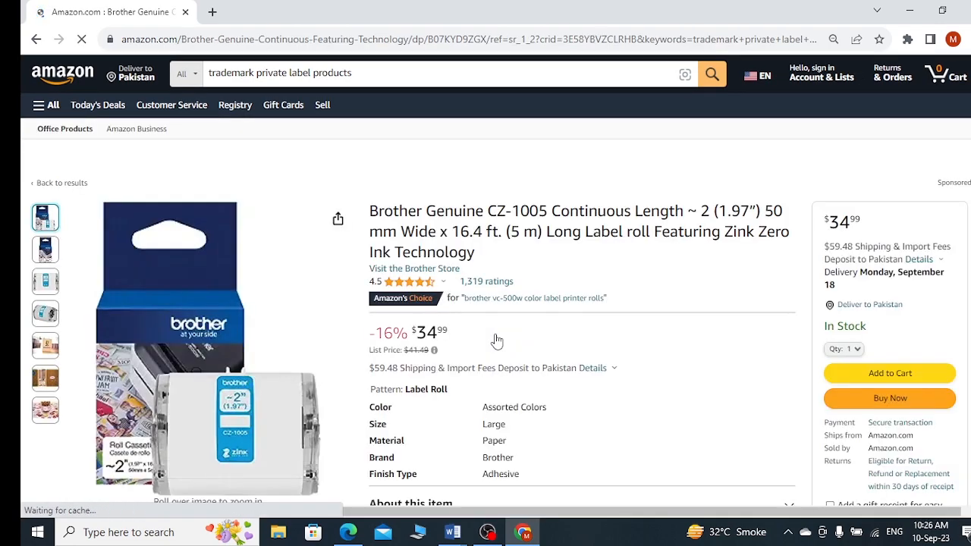
{"action": "left_click", "coordinate": [970, 212]}
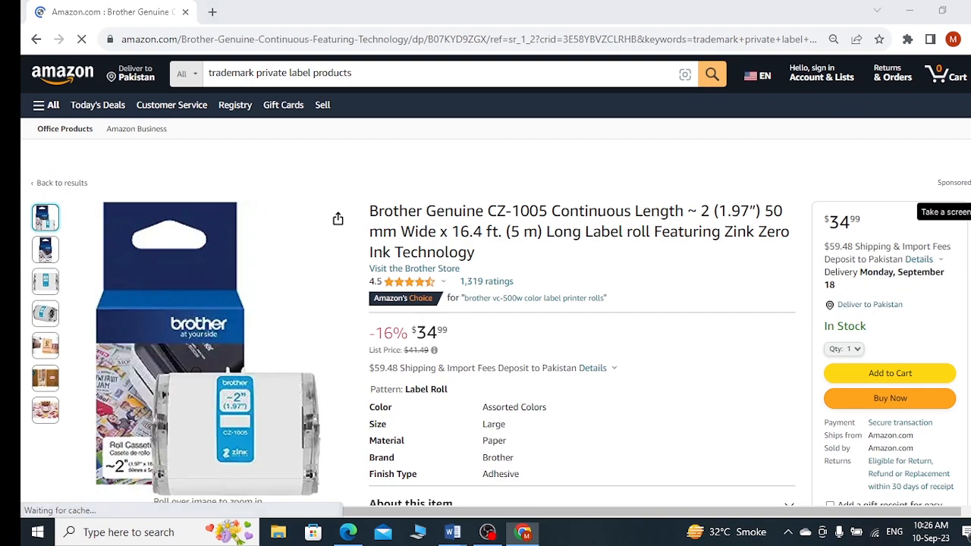
{"action": "left_click_drag", "start_coordinate": [31, 131], "coordinate": [806, 513]}
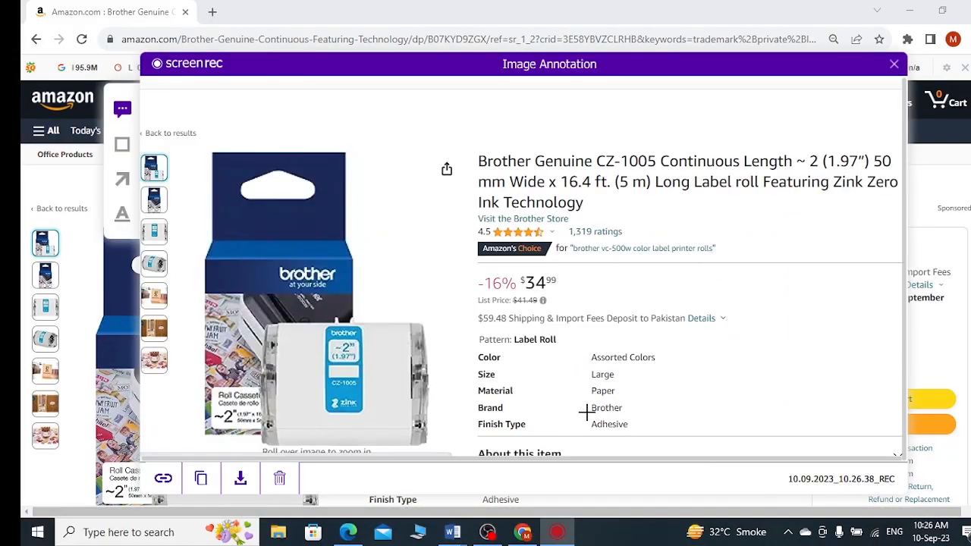
{"action": "left_click", "coordinate": [201, 479]}
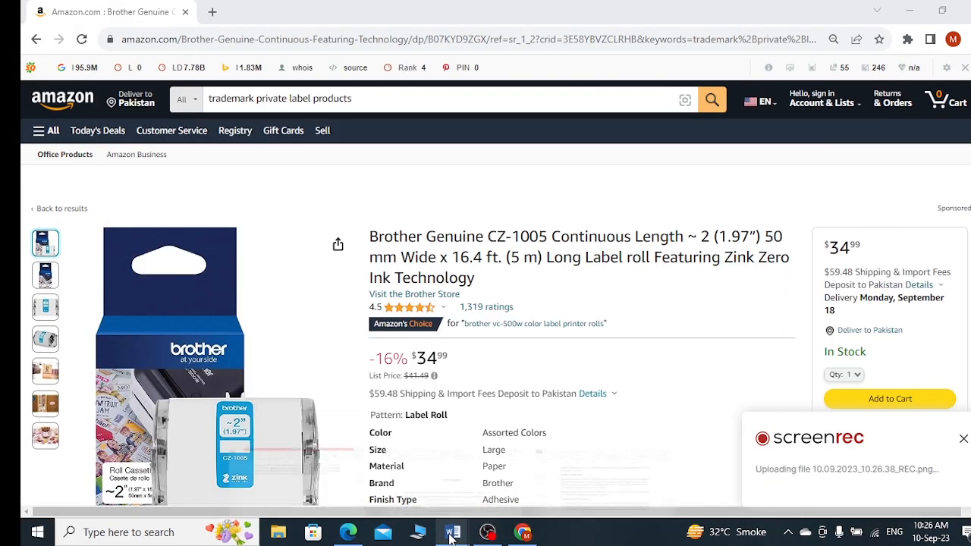
- Switch to the VA Exercise 4 Batch 5 document and paste the Brother product screenshot on a new line below the Task 4 answer
{"action": "mouse_move", "coordinate": [453, 532]}
{"action": "left_click", "coordinate": [597, 489]}
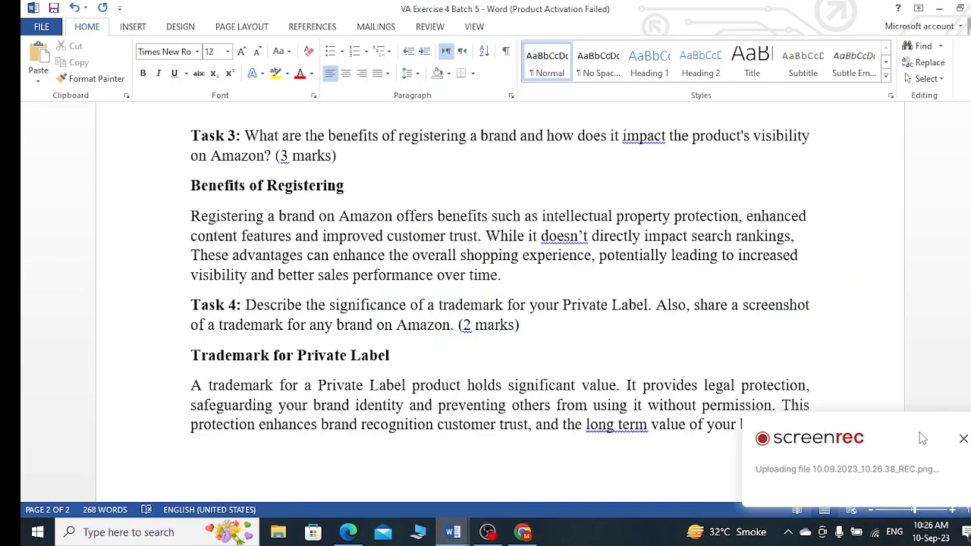
{"action": "left_click", "coordinate": [964, 439]}
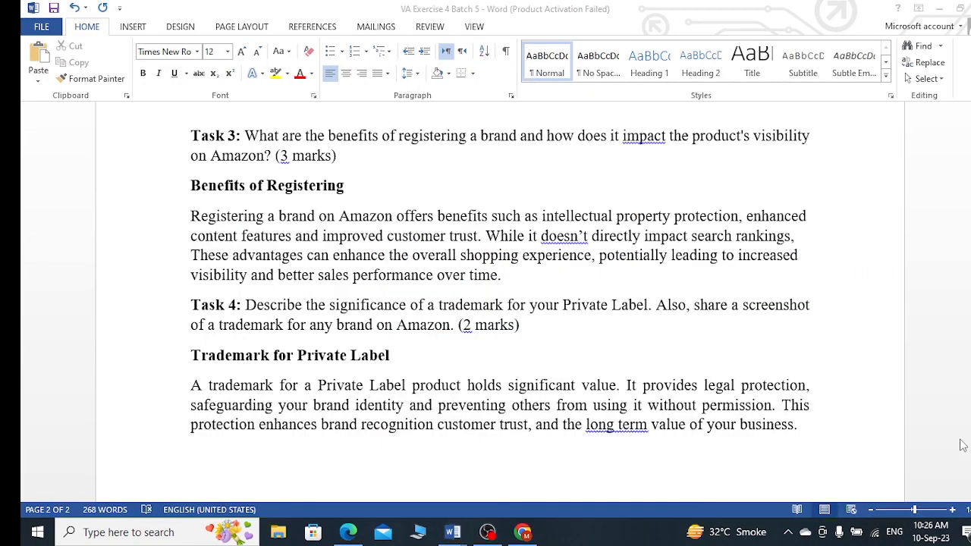
{"action": "left_click", "coordinate": [822, 430]}
{"action": "key", "text": "Return"}
{"action": "key", "text": "Return"}
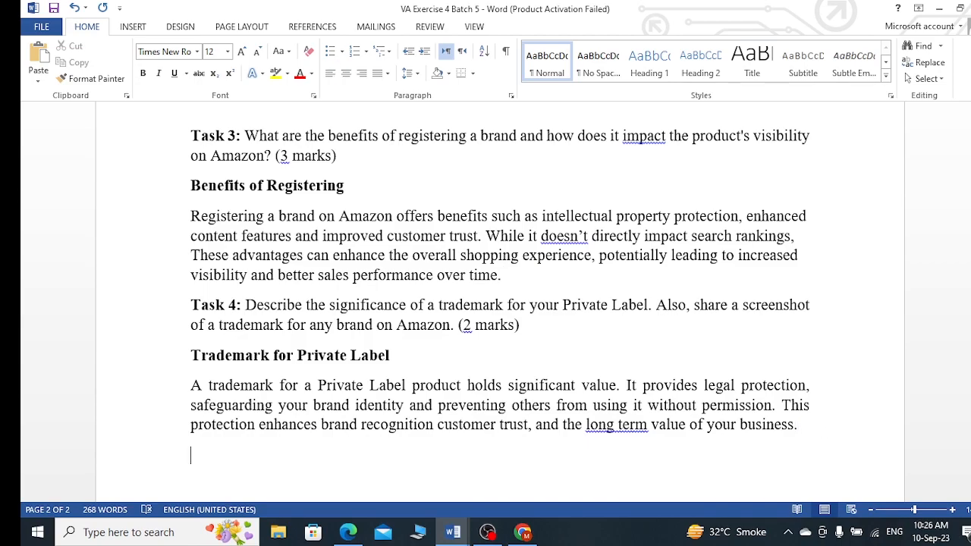
{"action": "key", "text": "ctrl+v"}
- Switch to Chrome and look through the Brother Genuine CZ-1005 product page, including its product description
{"action": "left_click", "coordinate": [516, 537]}
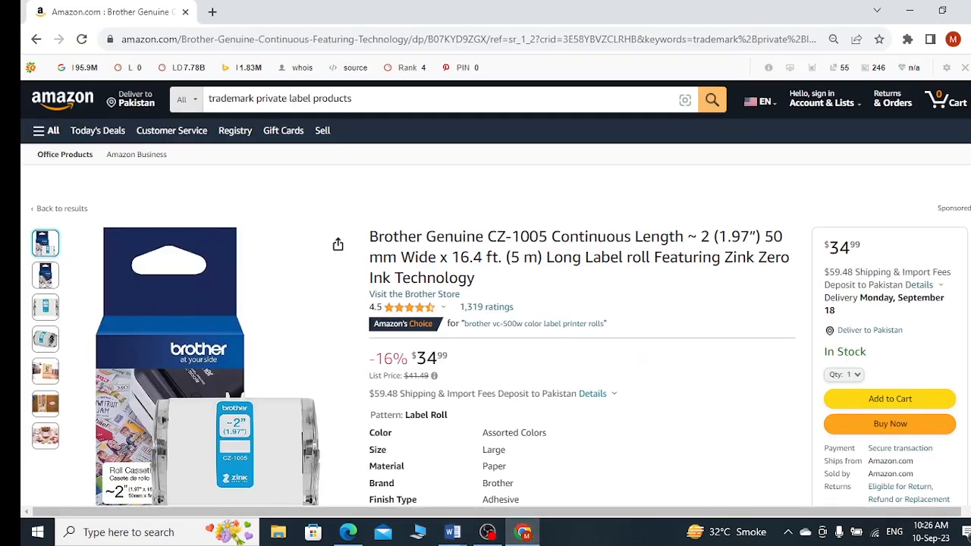
{"action": "scroll", "coordinate": [226, 397], "scroll_direction": "down", "scroll_amount": 20}
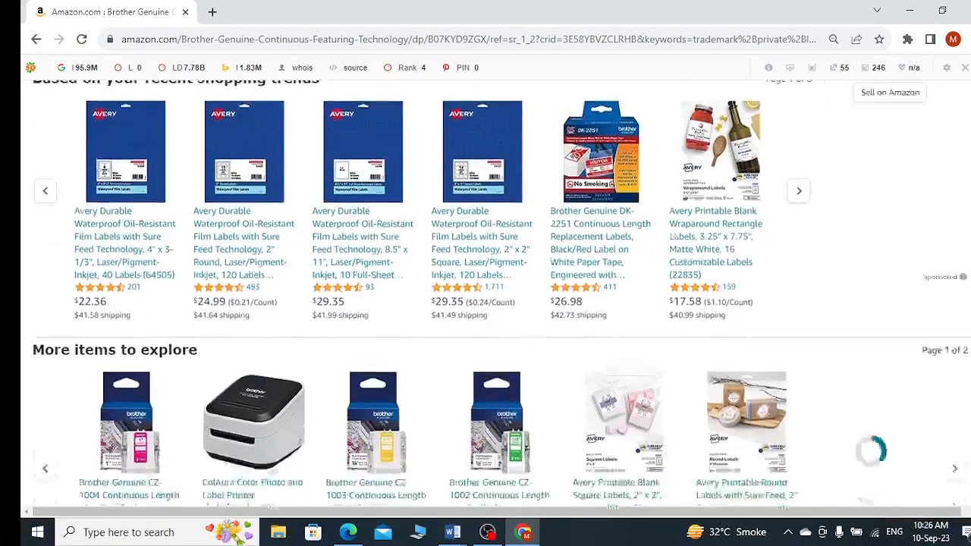
{"action": "scroll", "coordinate": [296, 236], "scroll_direction": "down", "scroll_amount": 10}
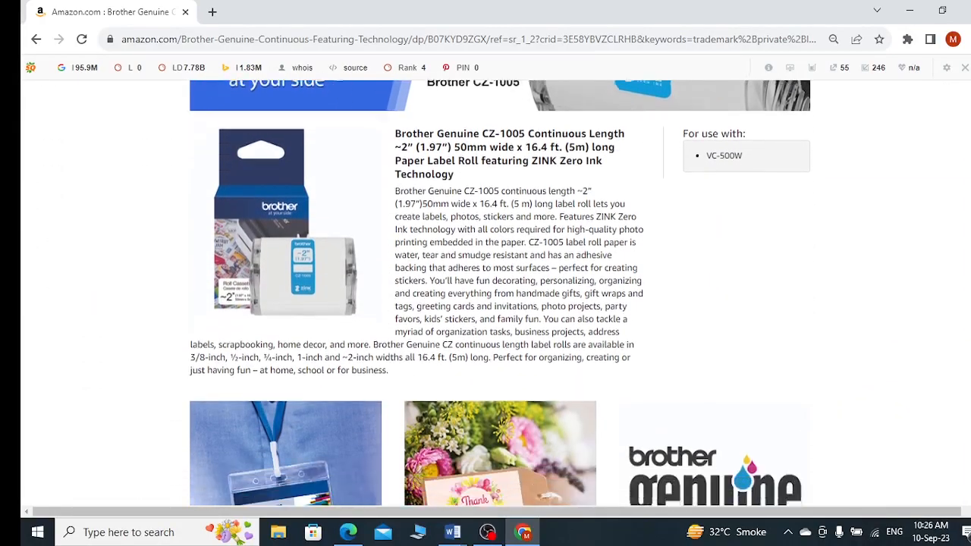
{"action": "scroll", "coordinate": [500, 293], "scroll_direction": "down", "scroll_amount": 1}
{"action": "scroll", "coordinate": [500, 293], "scroll_direction": "up", "scroll_amount": 20}
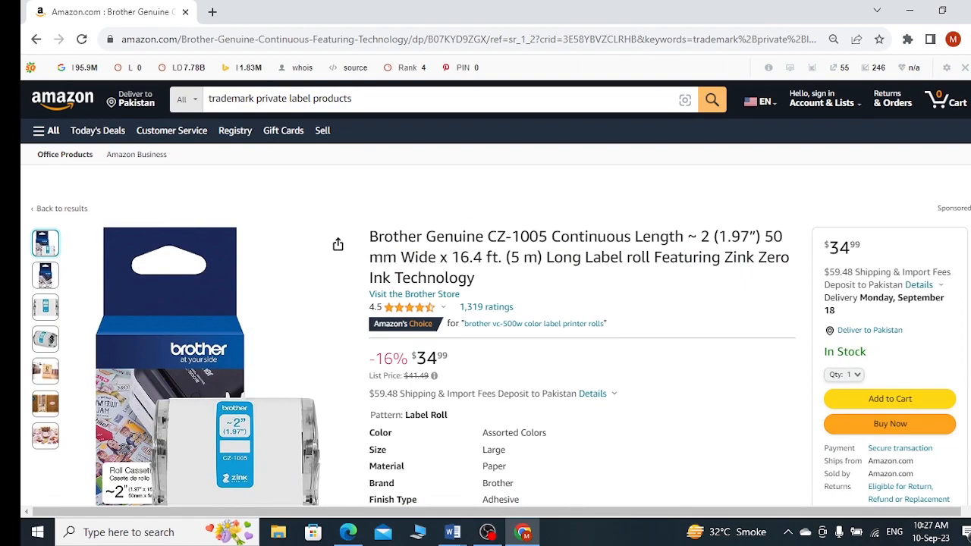
{"action": "scroll", "coordinate": [500, 293], "scroll_direction": "down", "scroll_amount": 5}
{"action": "scroll", "coordinate": [500, 293], "scroll_direction": "up", "scroll_amount": 5}
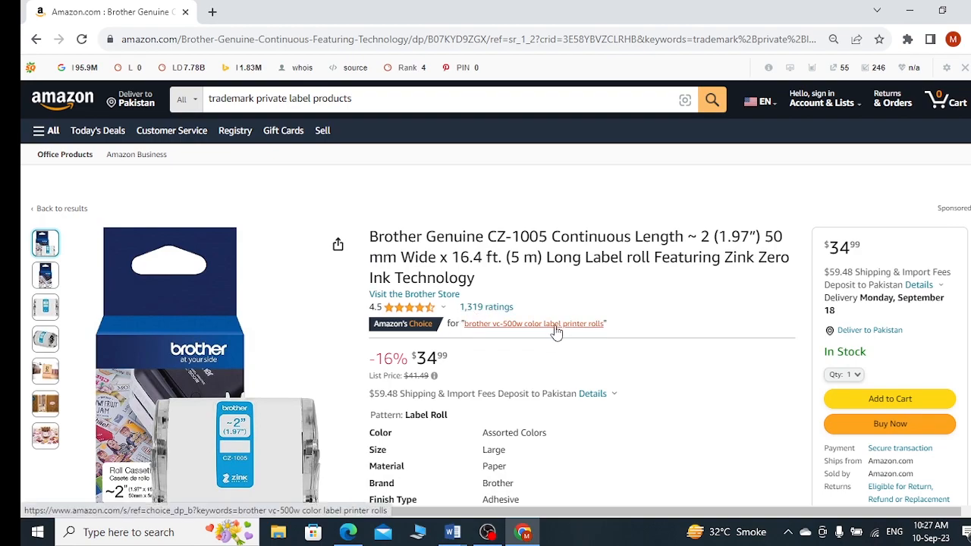
- Open the Amazon's Choice results for "brother vc-500w color label printer rolls" and look through the listed products
{"action": "left_click", "coordinate": [556, 331]}
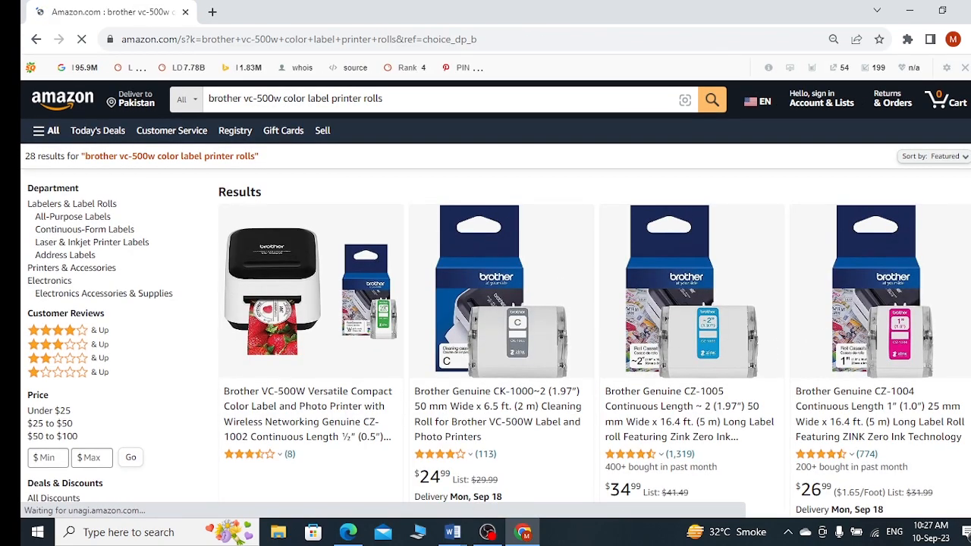
{"action": "scroll", "coordinate": [496, 304], "scroll_direction": "down", "scroll_amount": 9}
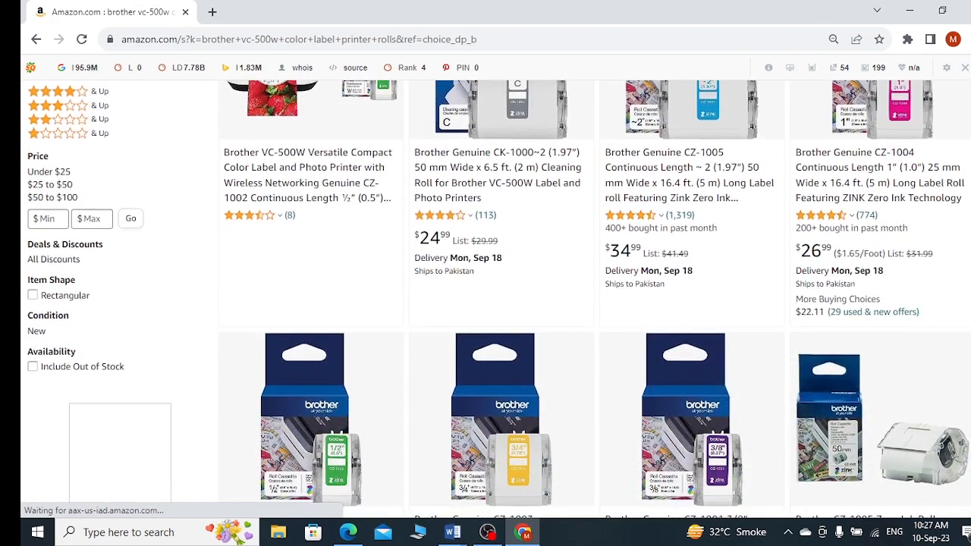
{"action": "scroll", "coordinate": [495, 304], "scroll_direction": "down", "scroll_amount": 9}
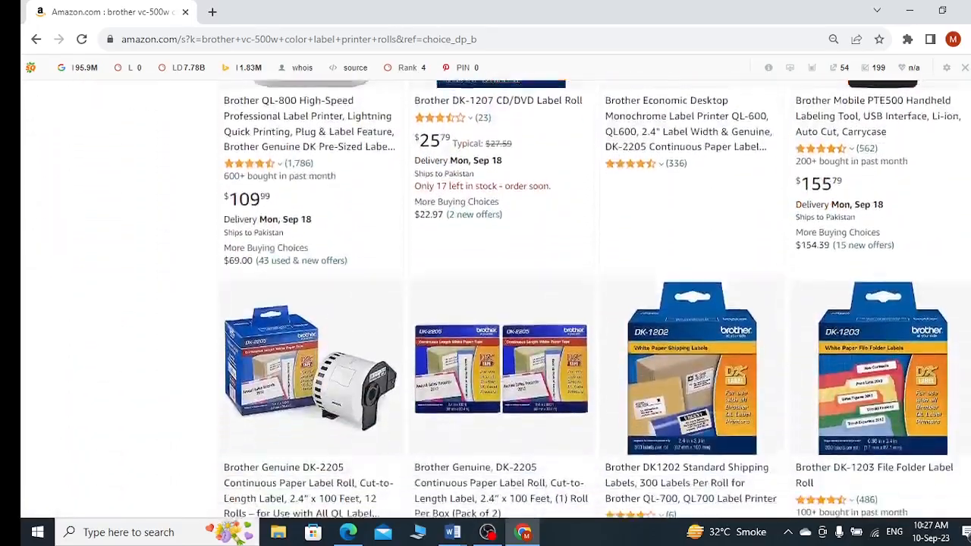
{"action": "scroll", "coordinate": [495, 304], "scroll_direction": "down", "scroll_amount": 9}
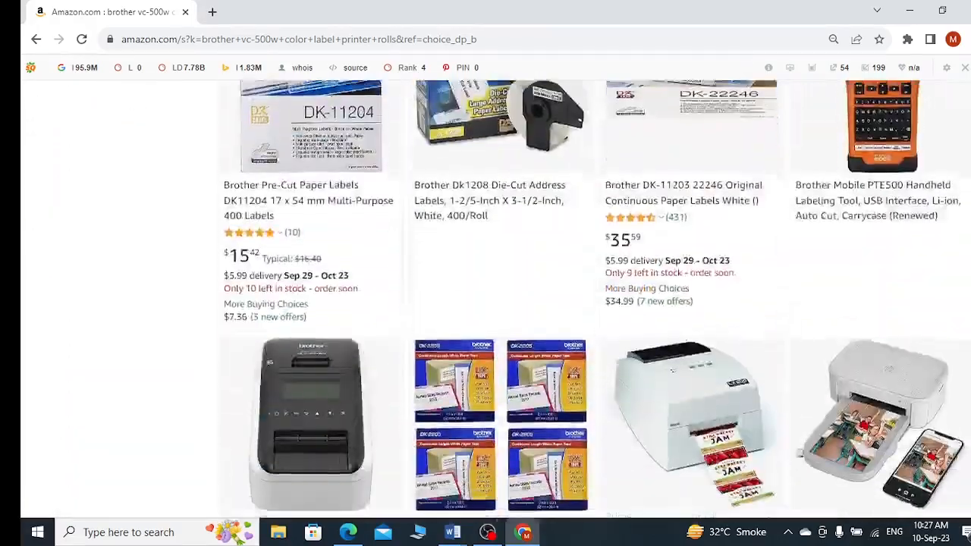
{"action": "scroll", "coordinate": [496, 304], "scroll_direction": "up", "scroll_amount": 20}
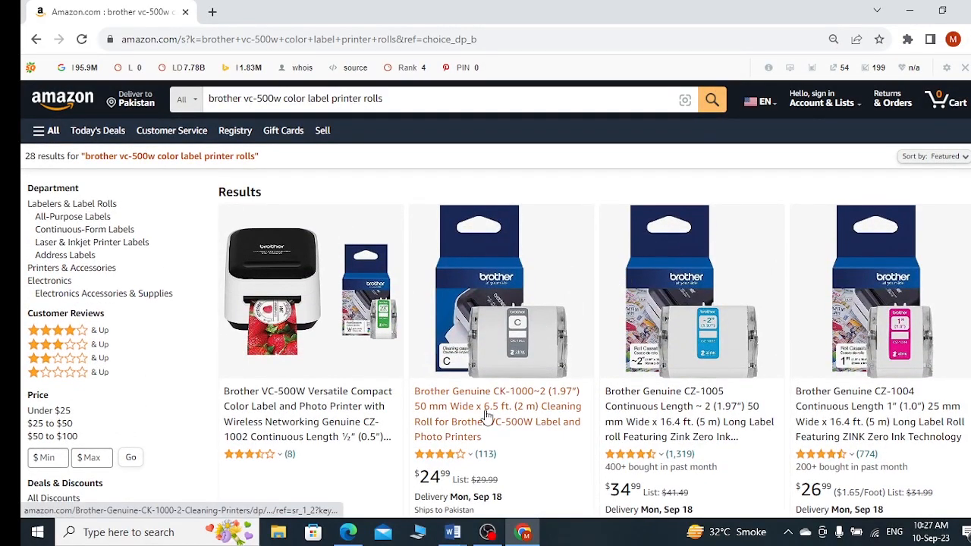
- Open the Brother Genuine CZ-1005 label roll from the results, capture its Brother roll cassette comparison table with ScreenRec, and copy the image
{"action": "left_click", "coordinate": [670, 429]}
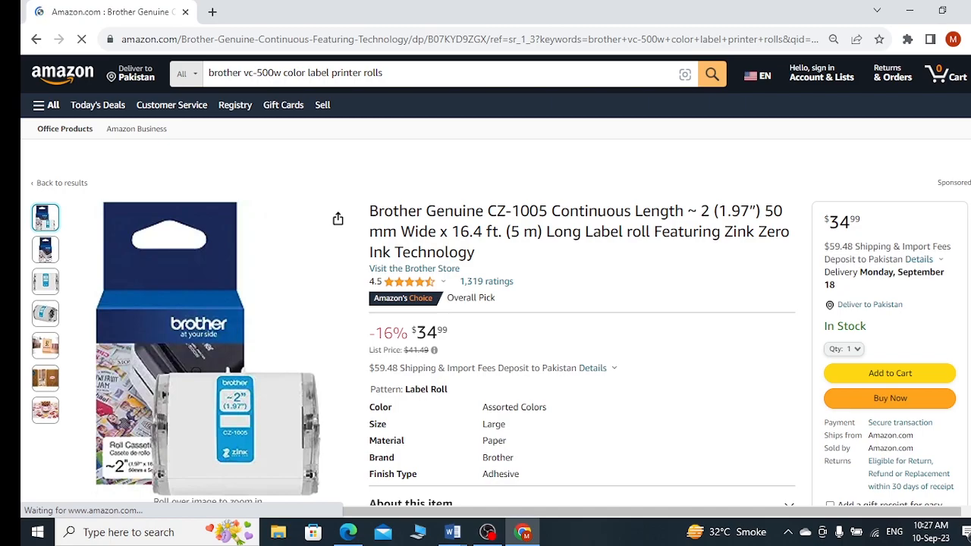
{"action": "scroll", "coordinate": [495, 280], "scroll_direction": "down", "scroll_amount": 10}
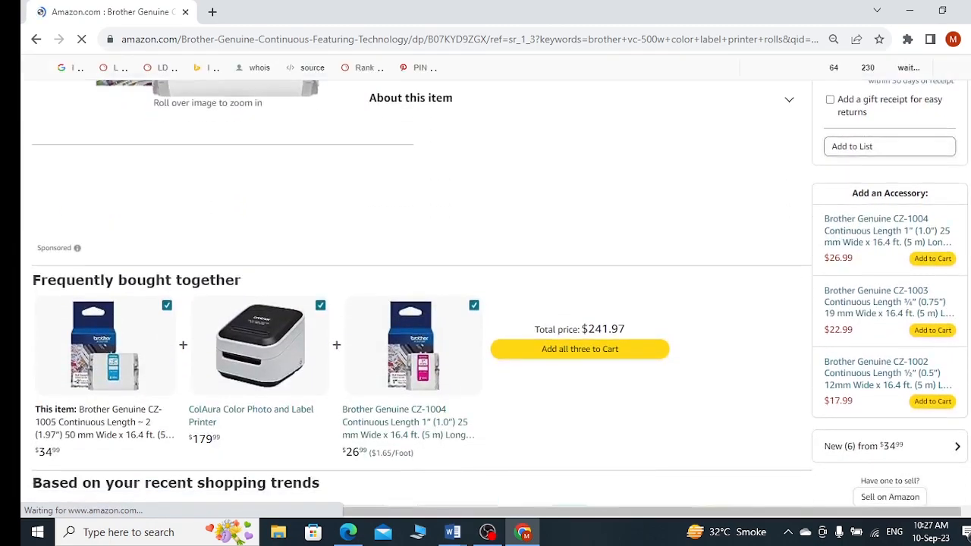
{"action": "scroll", "coordinate": [463, 493], "scroll_direction": "down", "scroll_amount": 15}
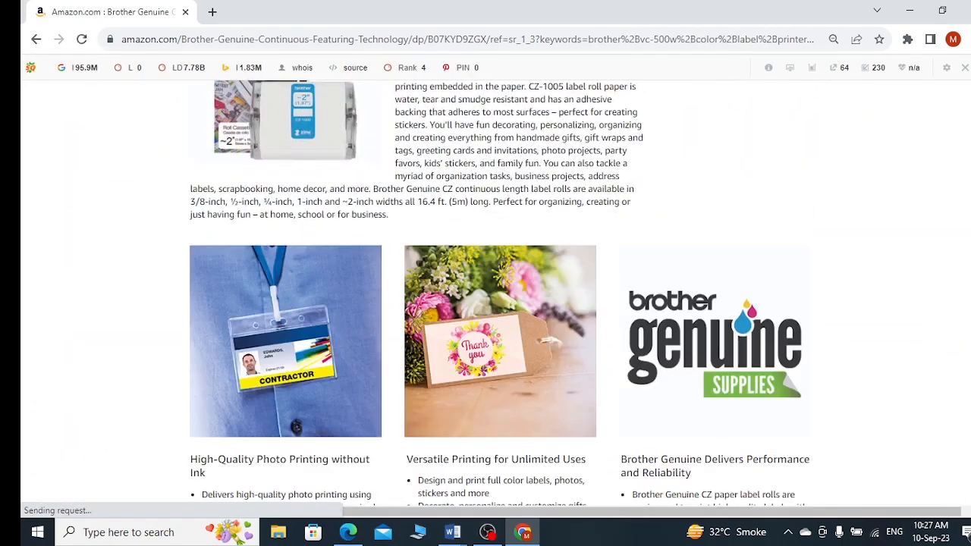
{"action": "scroll", "coordinate": [500, 296], "scroll_direction": "down", "scroll_amount": 12}
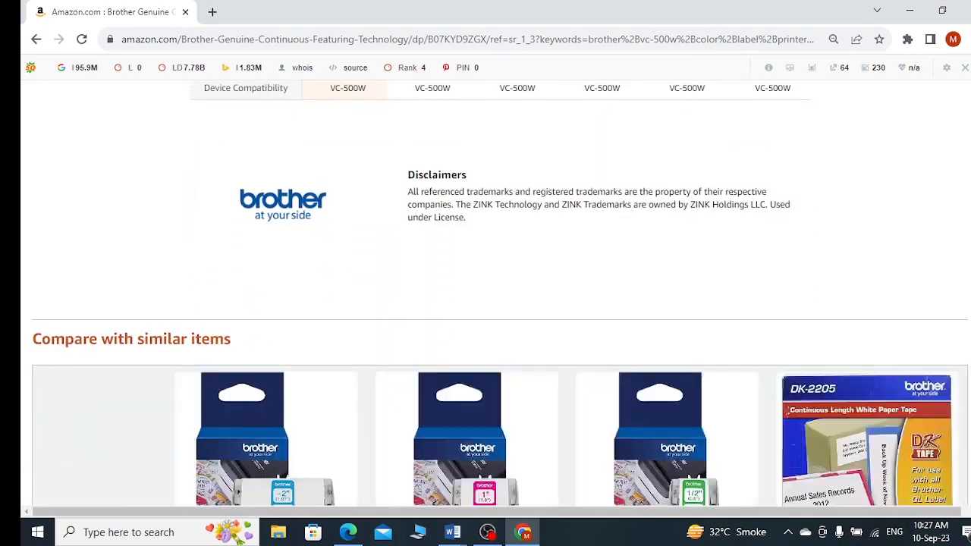
{"action": "scroll", "coordinate": [501, 296], "scroll_direction": "up", "scroll_amount": 4}
{"action": "scroll", "coordinate": [500, 296], "scroll_direction": "up", "scroll_amount": 1}
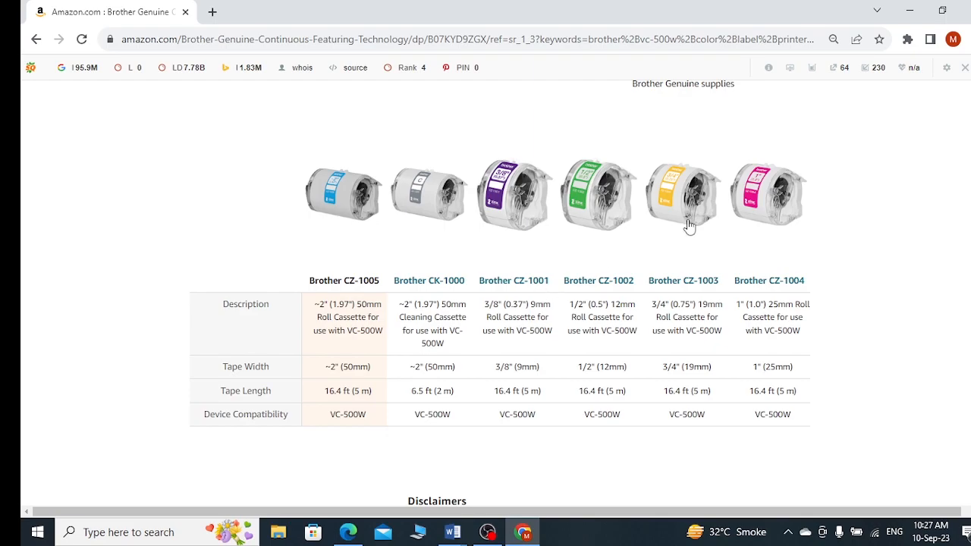
{"action": "left_click", "coordinate": [966, 212]}
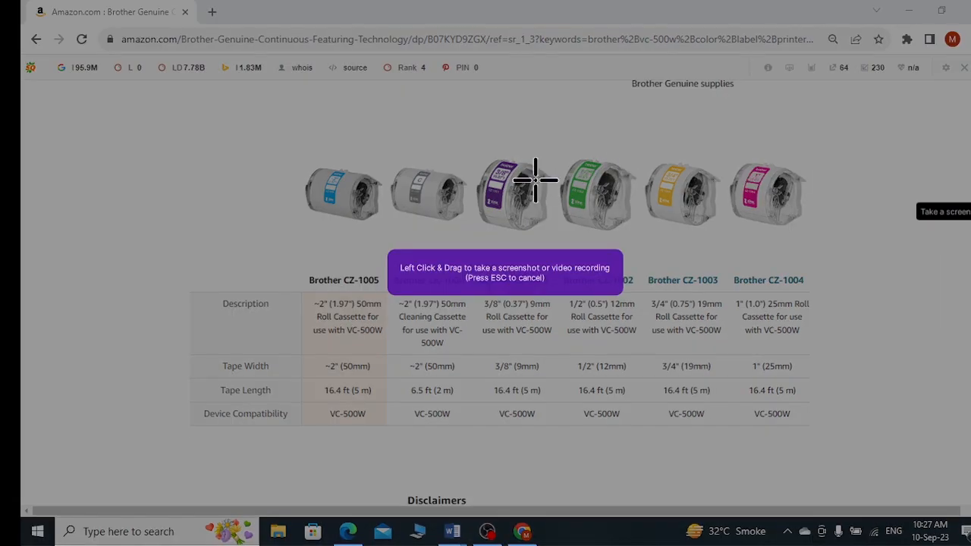
{"action": "left_click_drag", "start_coordinate": [158, 104], "coordinate": [874, 462]}
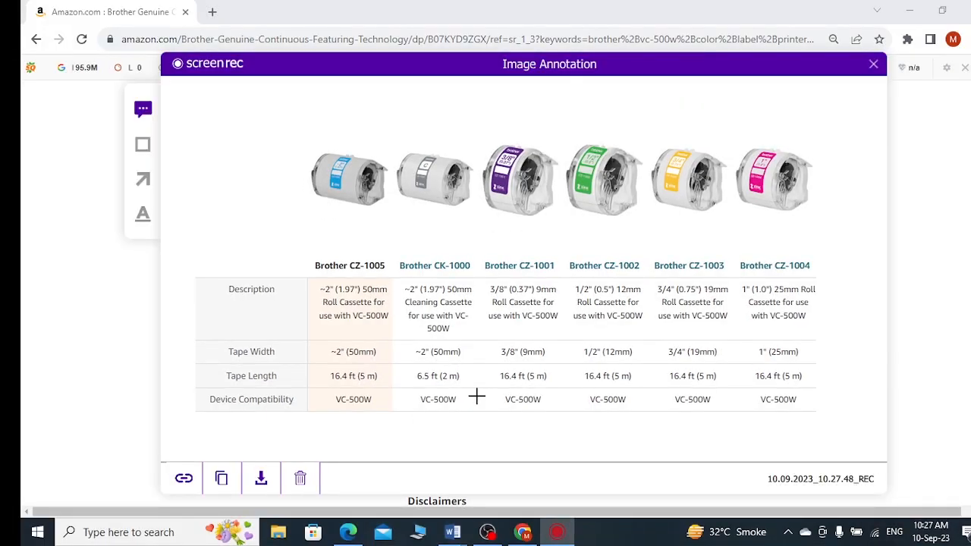
{"action": "left_click", "coordinate": [221, 479]}
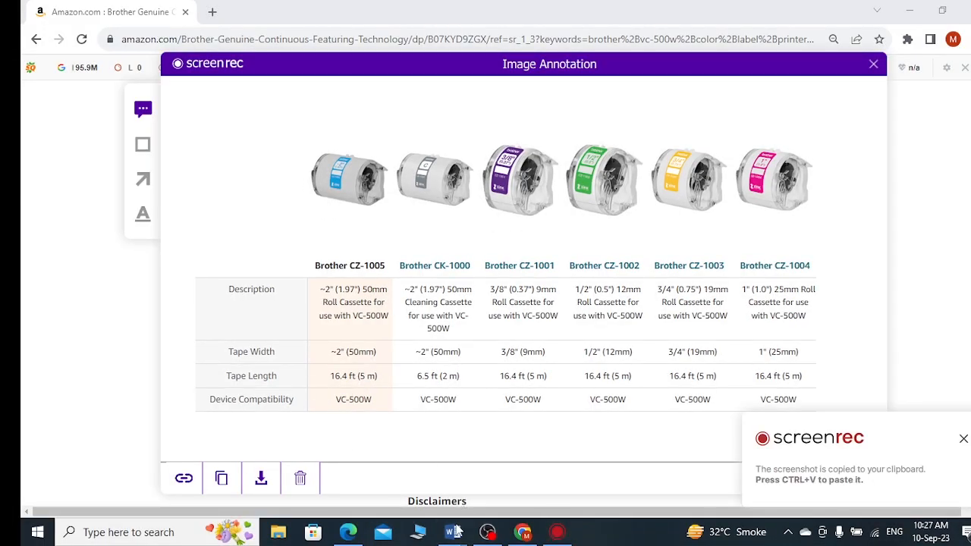
- Switch to the VA Exercise 4 Batch 5 document and paste the comparison table screenshot below the Brother product screenshot
{"action": "mouse_move", "coordinate": [453, 532]}
{"action": "left_click", "coordinate": [544, 497]}
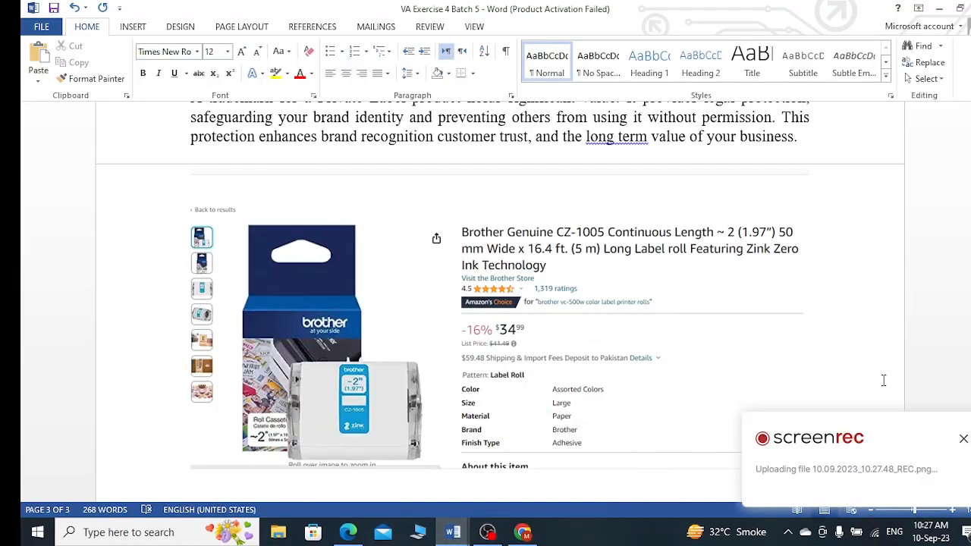
{"action": "left_click", "coordinate": [964, 439]}
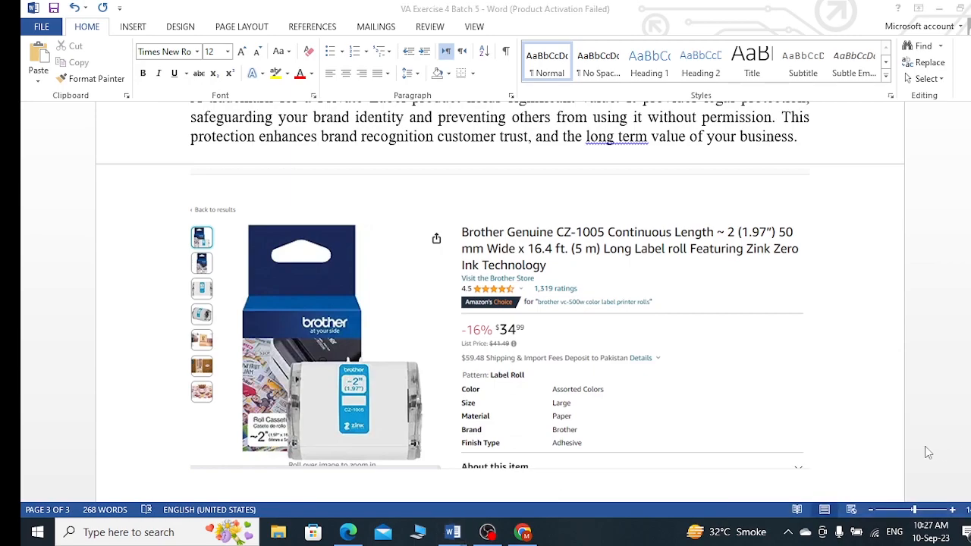
{"action": "left_click", "coordinate": [861, 435]}
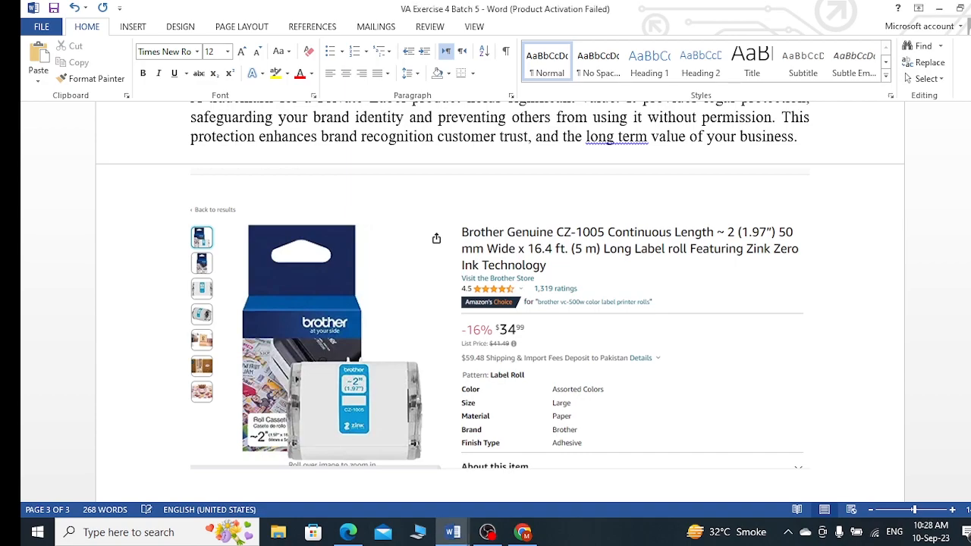
{"action": "scroll", "coordinate": [859, 430], "scroll_direction": "down", "scroll_amount": 8}
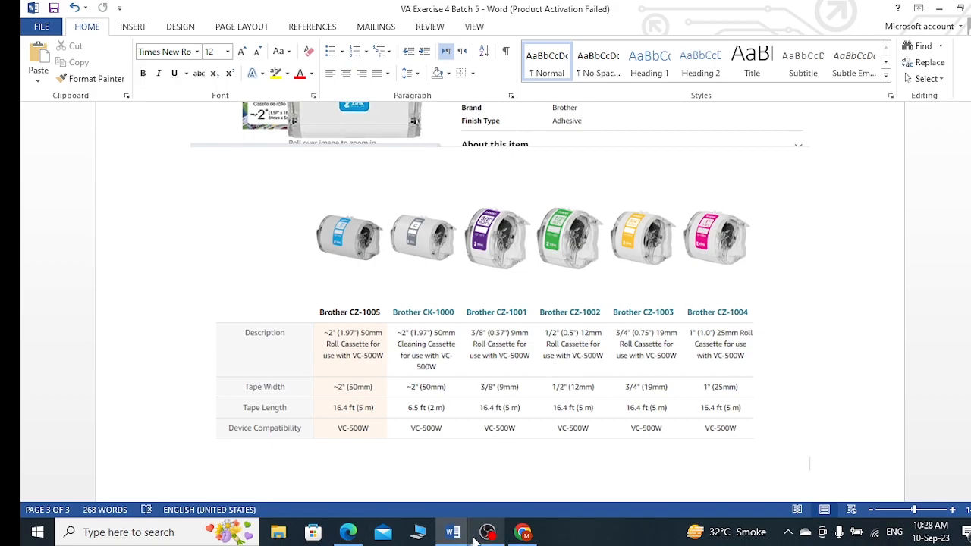
{"action": "mouse_move", "coordinate": [487, 531]}
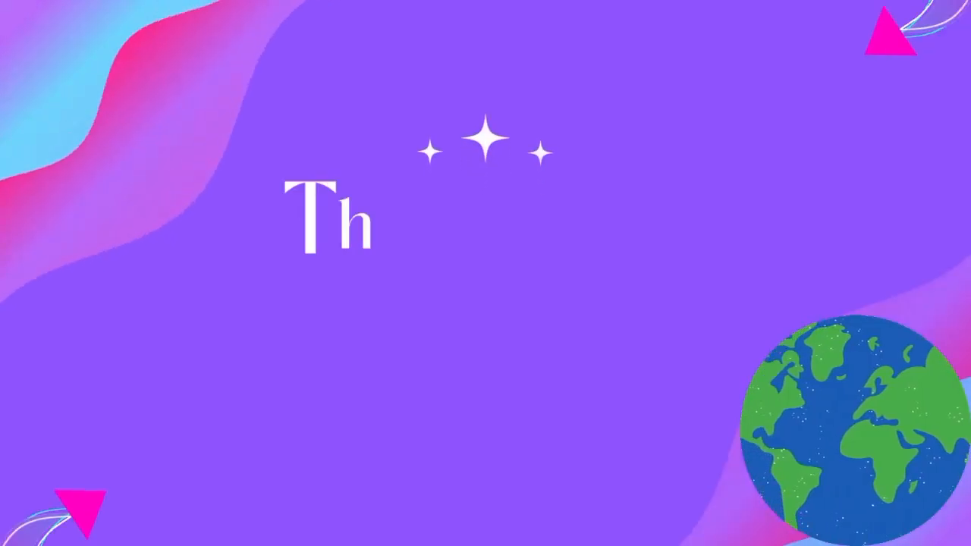